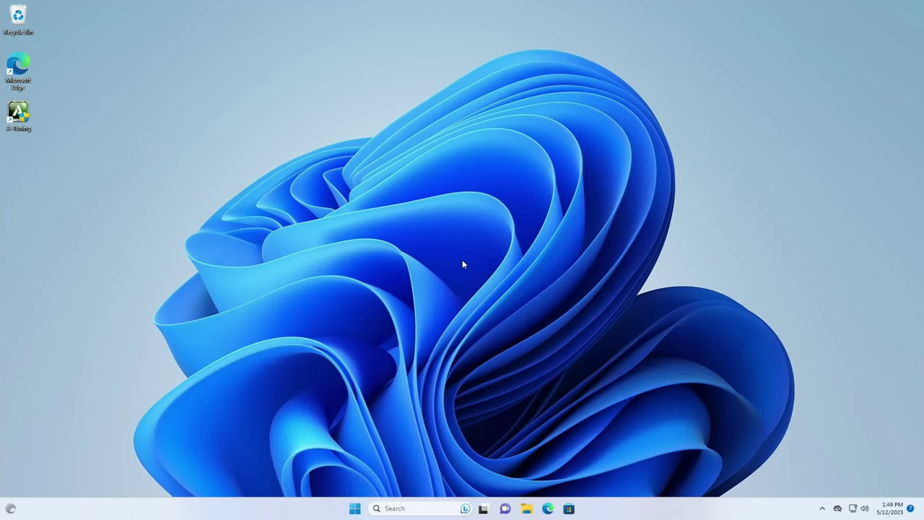
# Restart Windows 11 from the Start button's power menu to boot into the ASRock BIOS
pyautogui.rightClick(355, 508)
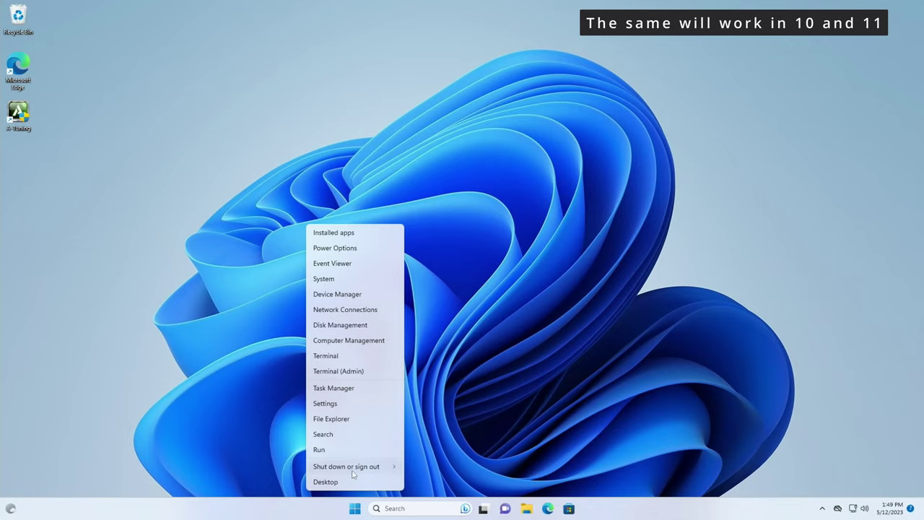
pyautogui.moveTo(390, 469)
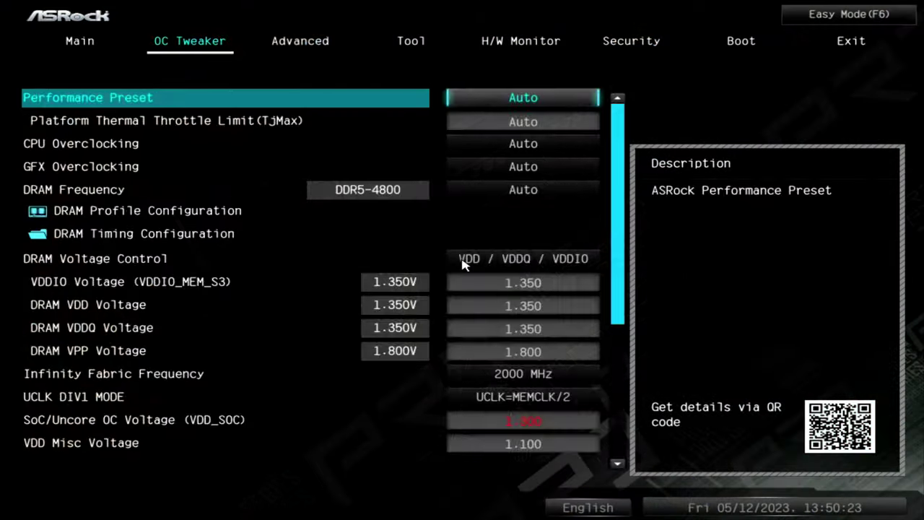
pyautogui.press('Right')
pyautogui.press('Right')
pyautogui.press('Right')
pyautogui.press('Right')
pyautogui.press('Right')
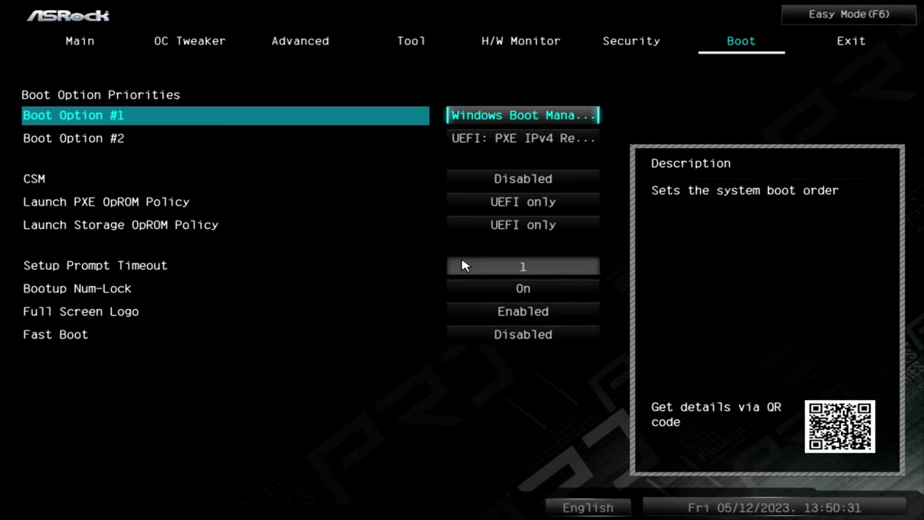
# Check the Boot Option #1 device list, then discard changes and exit the BIOS
pyautogui.press('Return')
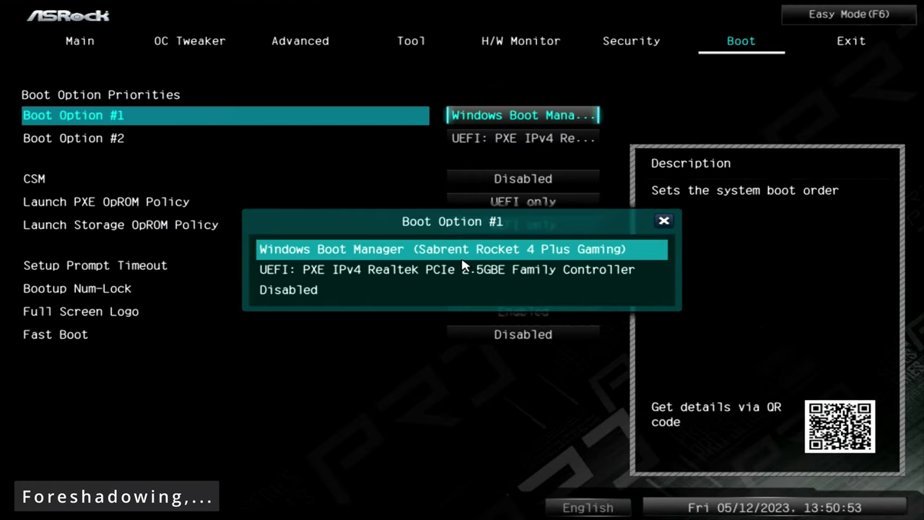
pyautogui.press('Escape')
pyautogui.press('Escape')
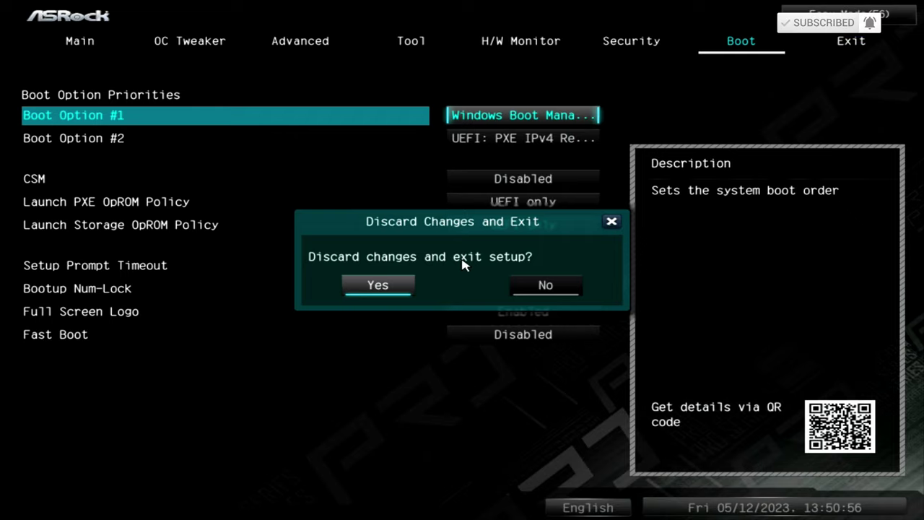
pyautogui.press('Return')
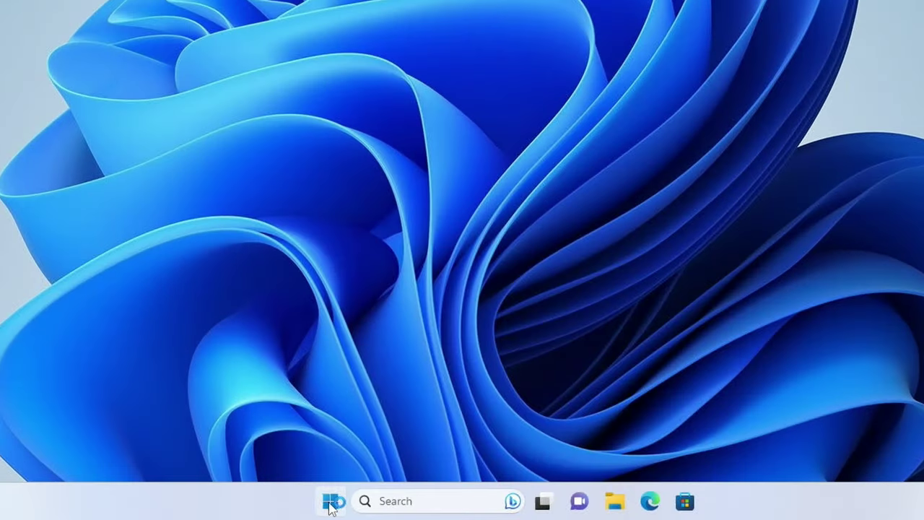
# Bring up the Start button's Shut down or sign out options, including Restart
pyautogui.rightClick(330, 503)
pyautogui.moveTo(342, 431)
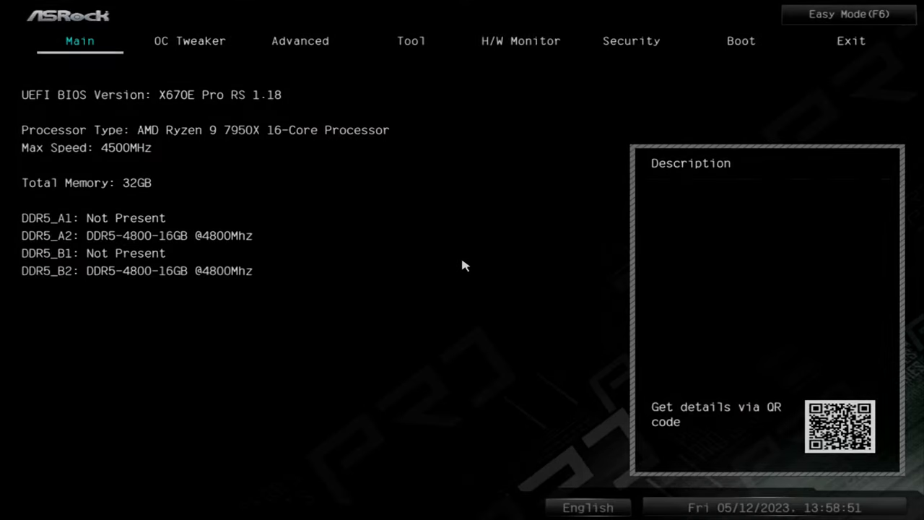
# Open the Boot tab's Boot Option #1 list to find the Hitachi HDS721050CLA362 entry
pyautogui.press('Right')
pyautogui.press('Right')
pyautogui.press('Right')
pyautogui.press('Right')
pyautogui.press('Right')
pyautogui.press('Right')
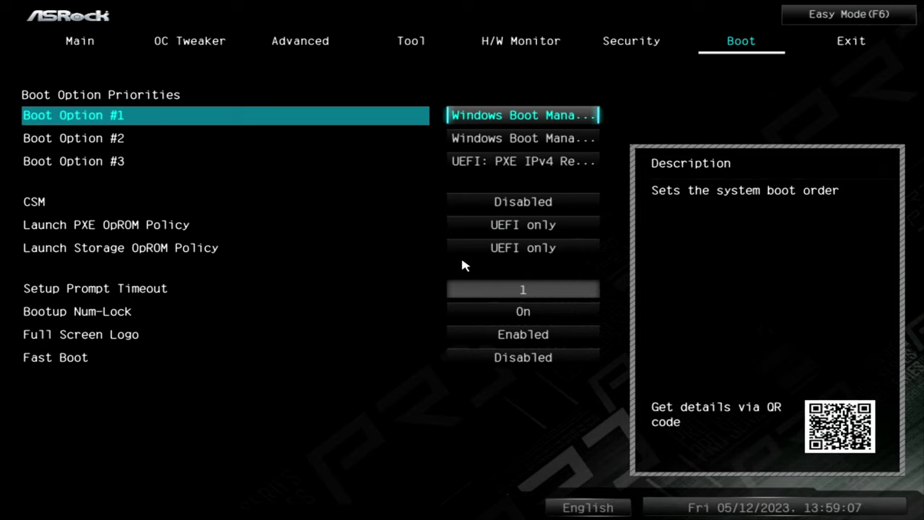
pyautogui.press('Down')
pyautogui.press('Up')
pyautogui.press('Return')
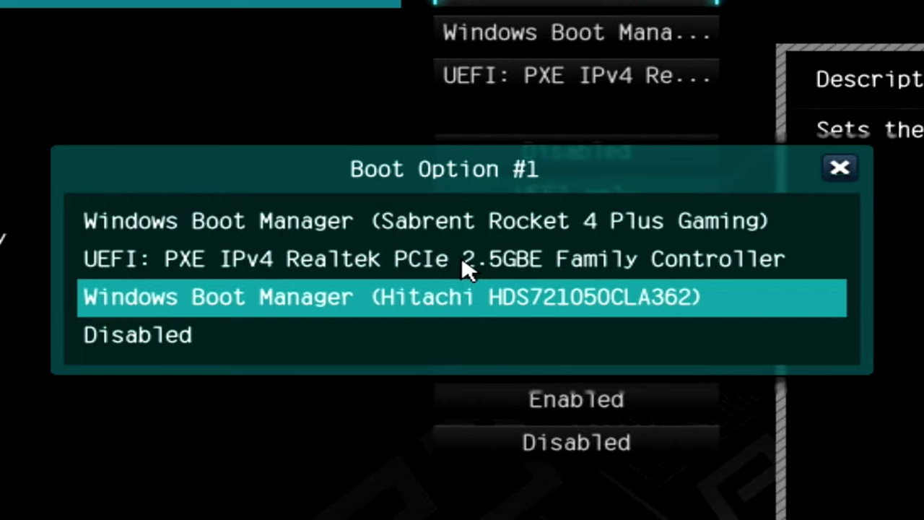
# Keep Windows Boot Manager (Sabrent Rocket 4 Plus Gaming) as Boot Option #1 and save with F10
pyautogui.press('Up')
pyautogui.press('Up')
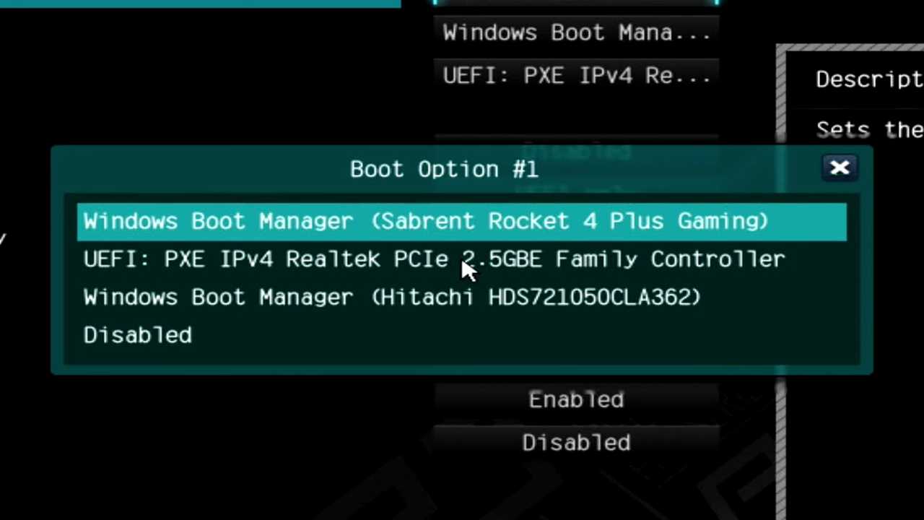
pyautogui.press('Return')
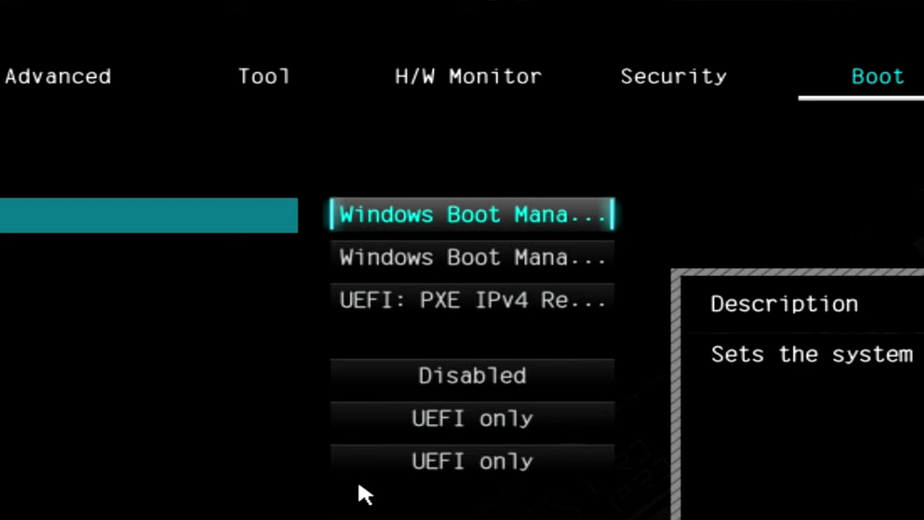
pyautogui.press('Return')
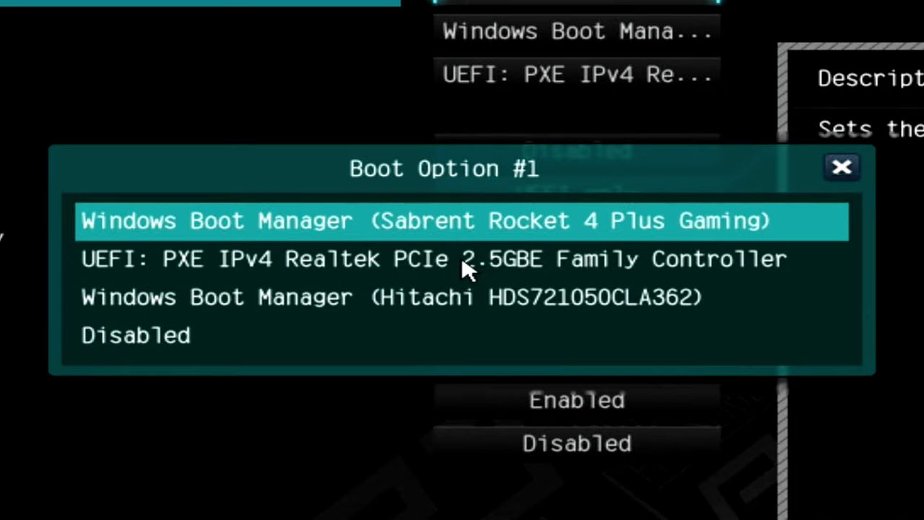
pyautogui.press('Down')
pyautogui.press('Up')
pyautogui.press('Return')
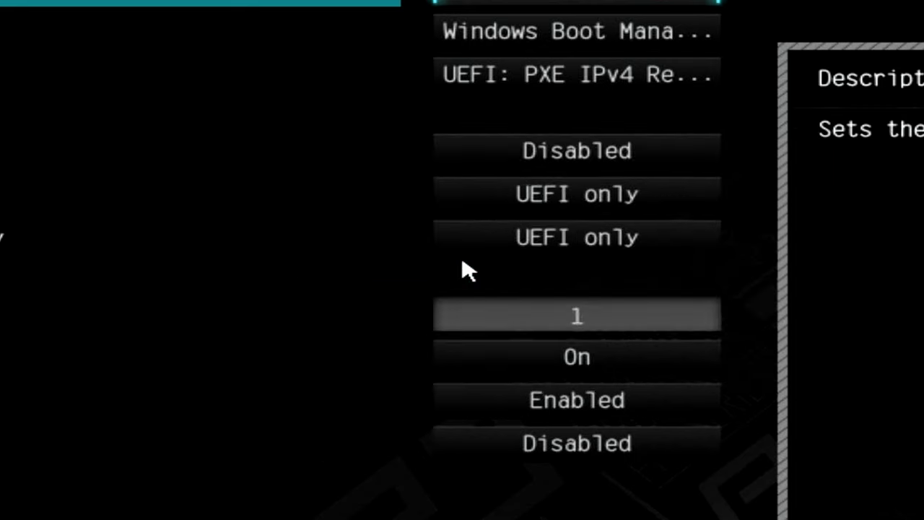
pyautogui.press('F10')
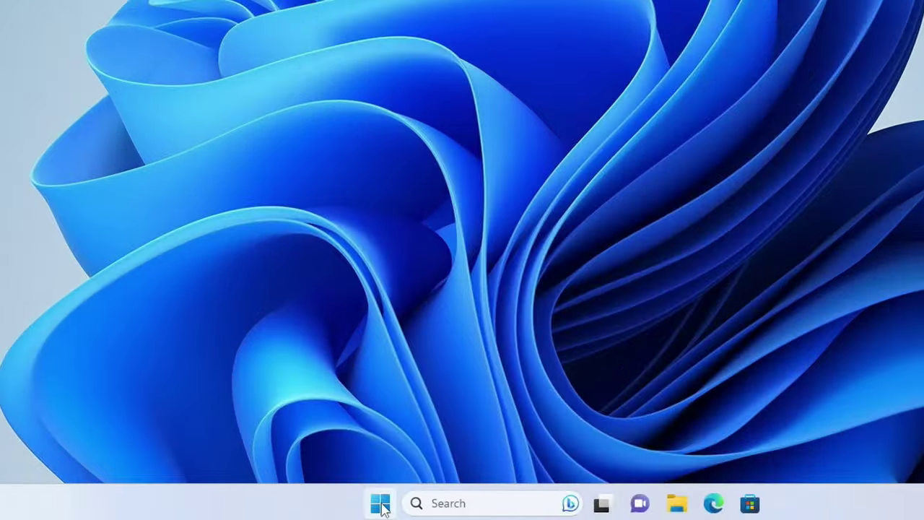
# Open an enlarged Disk Management window, then File Explorer showing This PC's drives
pyautogui.rightClick(380, 506)
pyautogui.click(378, 183)
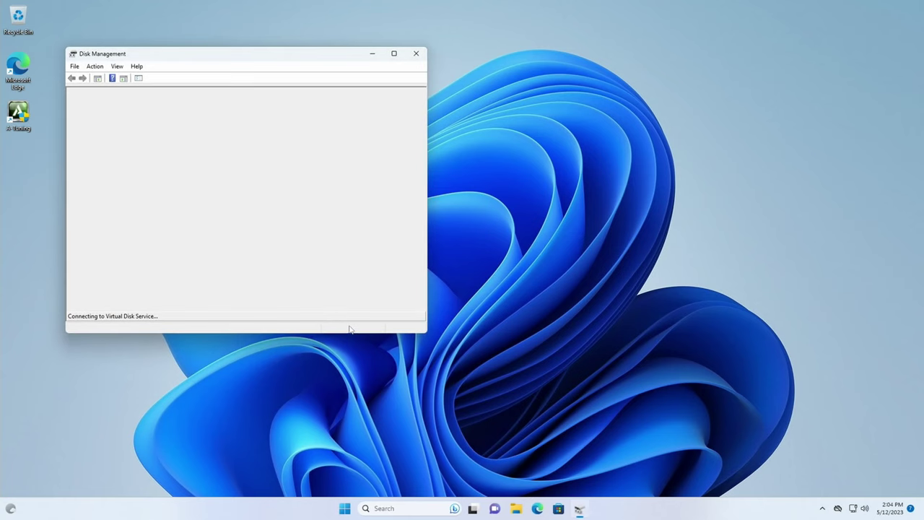
pyautogui.moveTo(426, 333); pyautogui.dragTo(532, 399)
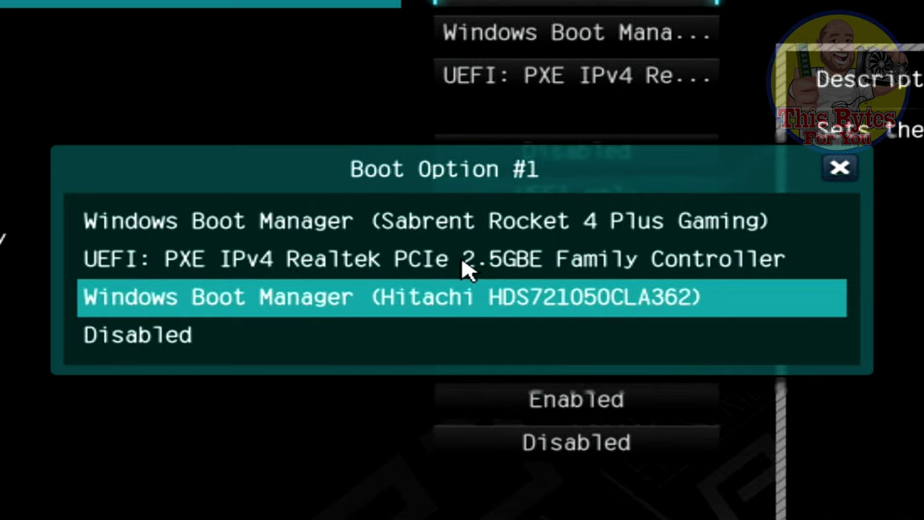
pyautogui.press('Up')
pyautogui.press('Up')
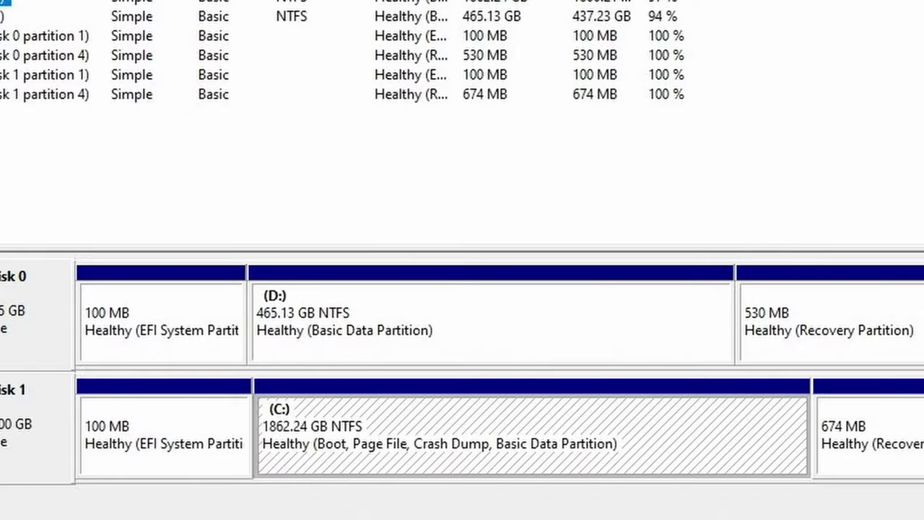
pyautogui.press('super+e')
pyautogui.click(243, 337)
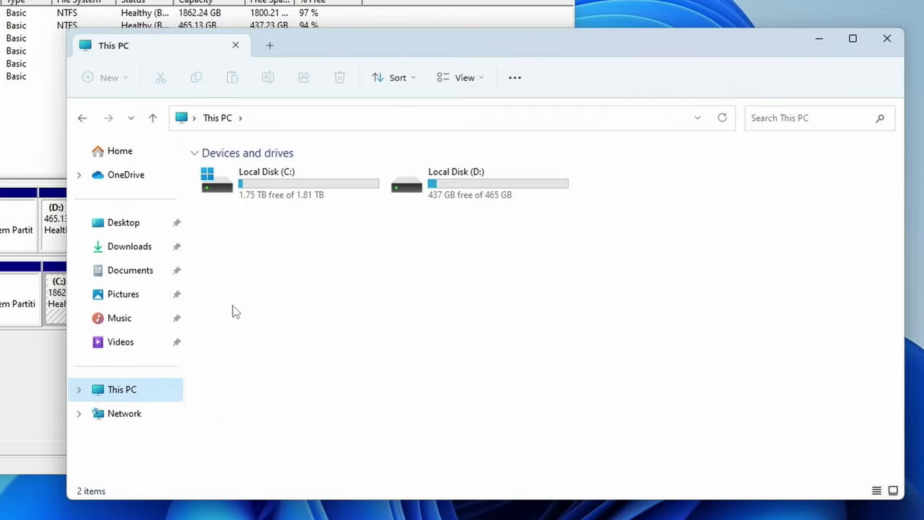
# Browse the contents of Local Disk C: and D: in File Explorer, then close it
pyautogui.click(252, 204)
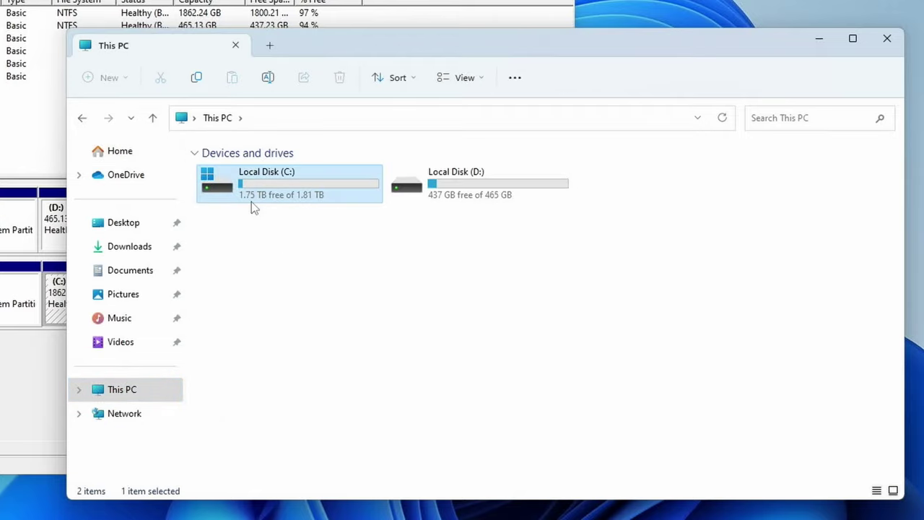
pyautogui.doubleClick(260, 200)
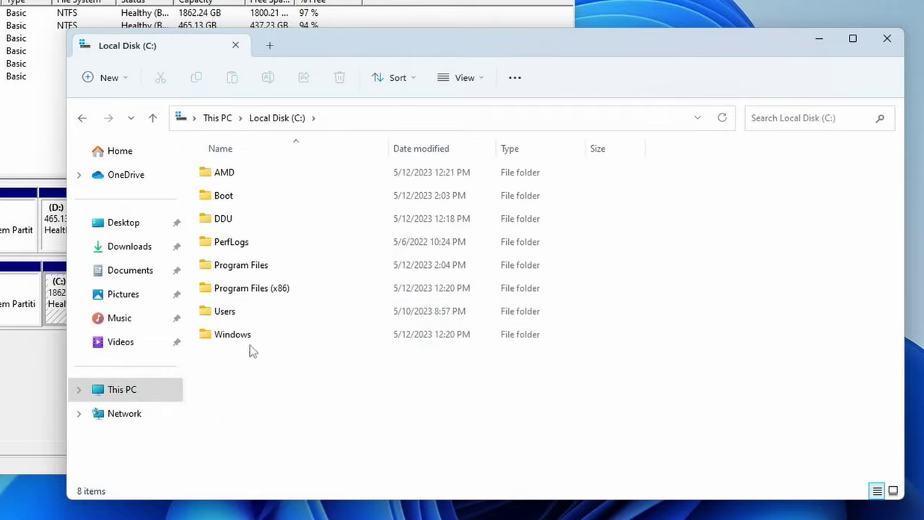
pyautogui.hotkey('alt', 'Left')
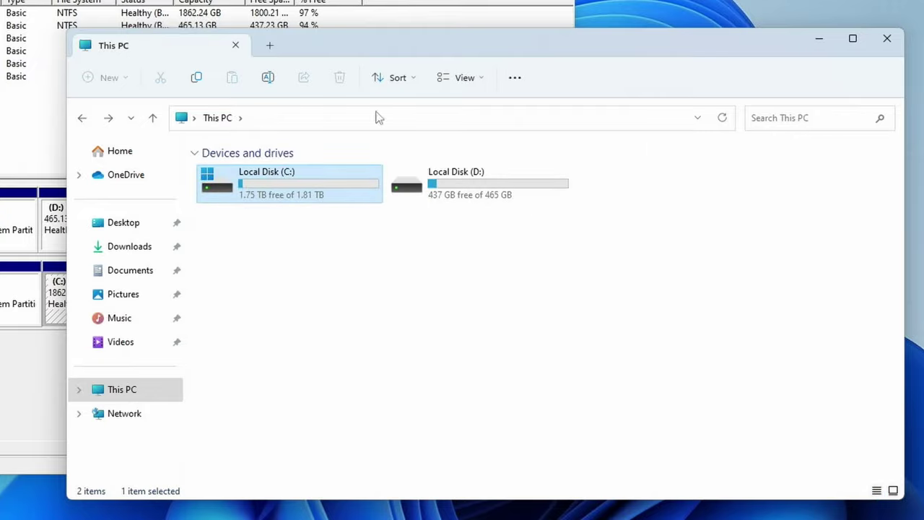
pyautogui.click(495, 196)
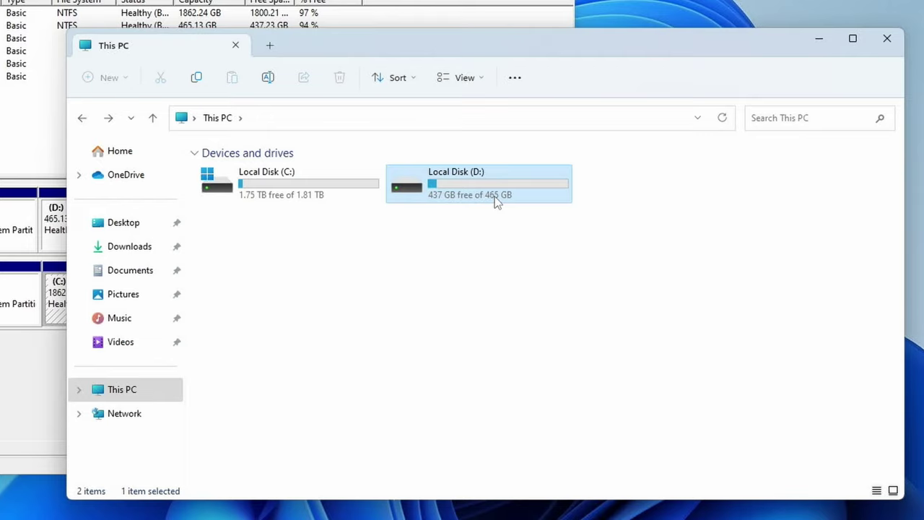
pyautogui.doubleClick(496, 200)
pyautogui.hotkey('alt', 'Left')
pyautogui.doubleClick(472, 173)
pyautogui.hotkey('alt', 'Left')
pyautogui.hotkey('alt', 'F4')
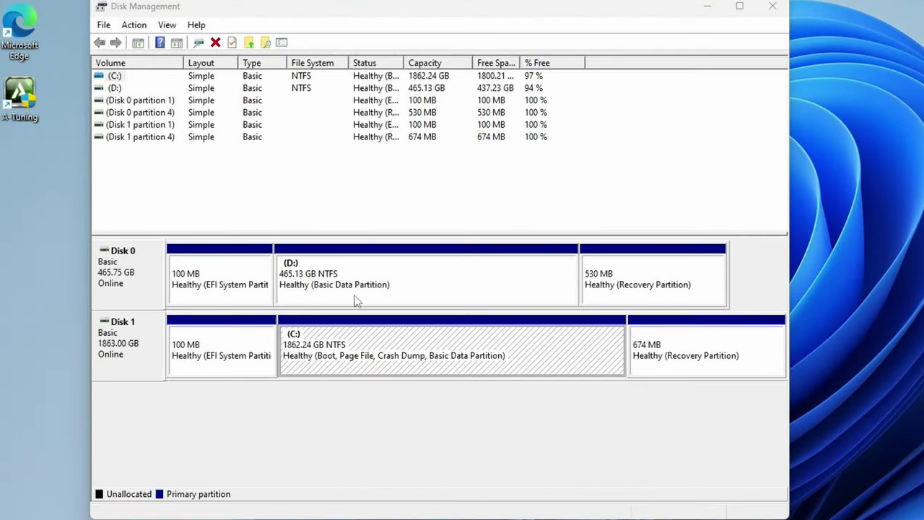
# Inspect the action menus of the EFI, D: and 530 MB recovery partitions, then close Disk Management
pyautogui.rightClick(219, 269)
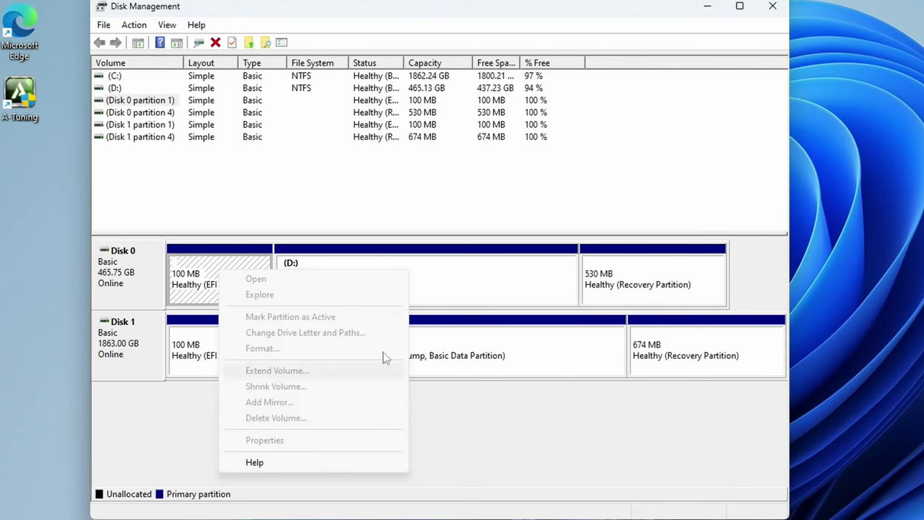
pyautogui.rightClick(505, 286)
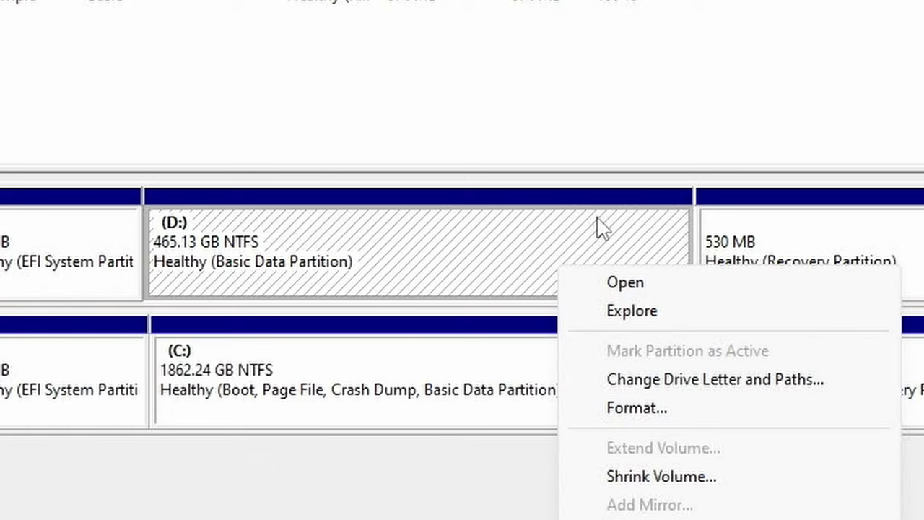
pyautogui.rightClick(793, 247)
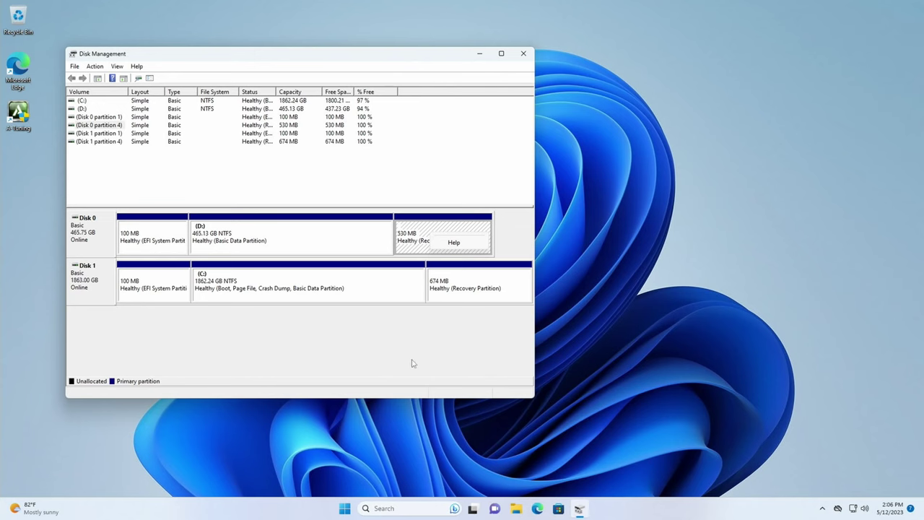
pyautogui.click(413, 360)
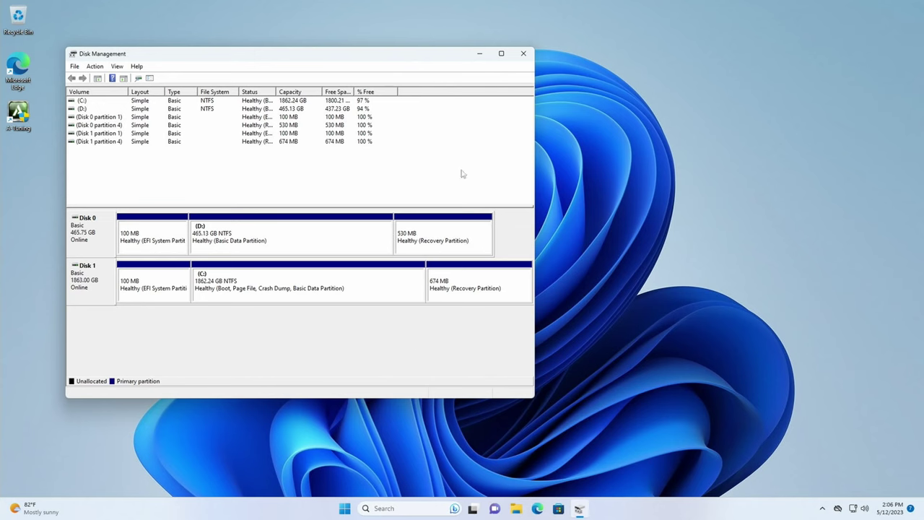
pyautogui.click(523, 53)
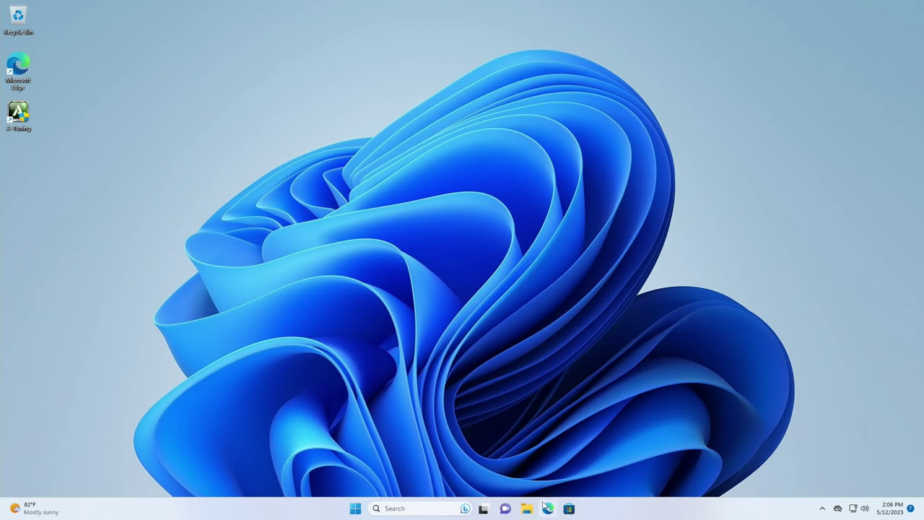
# Go to partitionwizard.com in Edge and expand the Home User editions menu
pyautogui.click(548, 508)
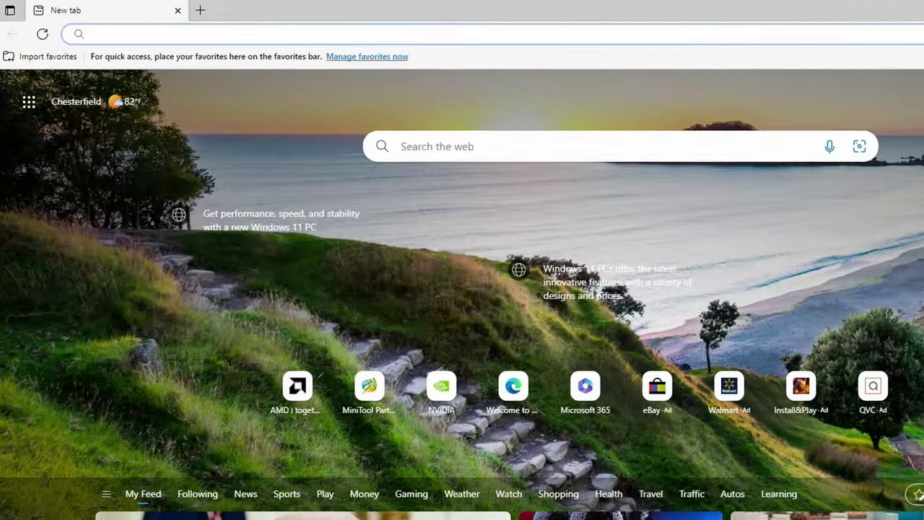
pyautogui.write('partitionwizard.com')
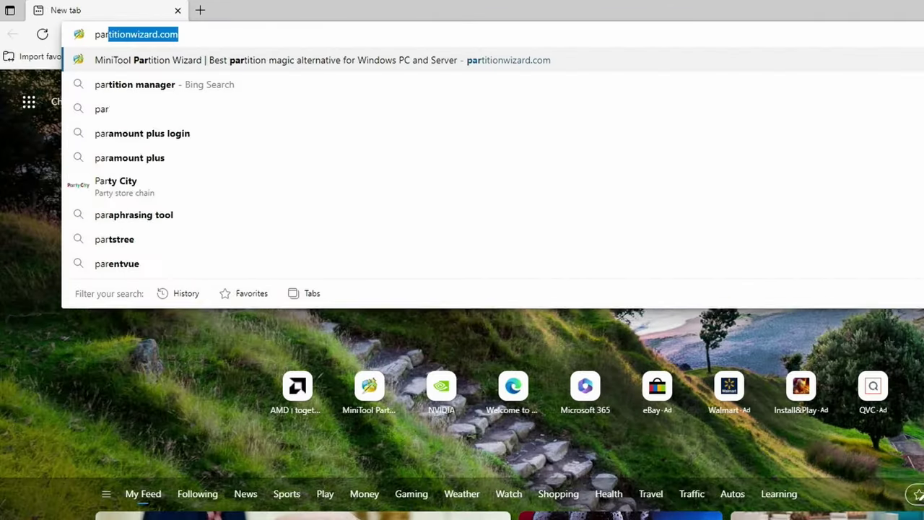
pyautogui.press('Return')
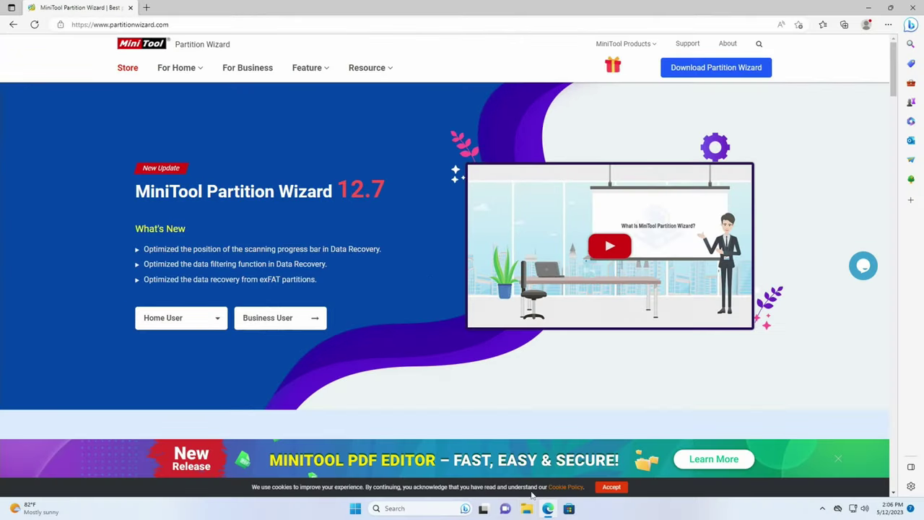
pyautogui.click(166, 323)
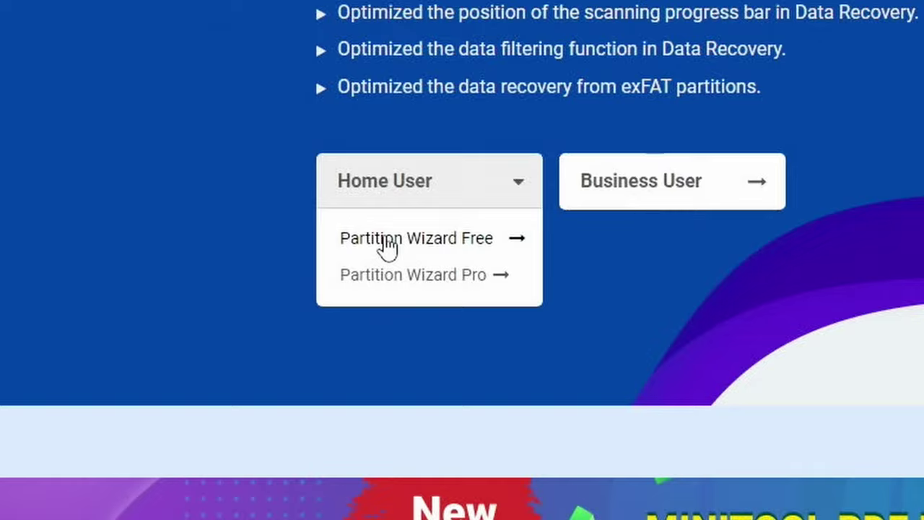
# Download and run the Partition Wizard Free installer pw1207-free-online.exe, accepting the setup language
pyautogui.click(387, 241)
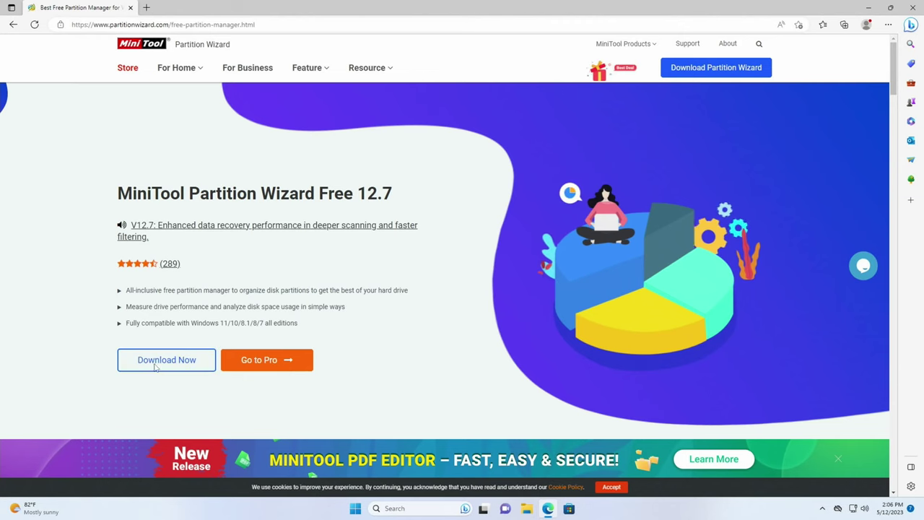
pyautogui.click(155, 364)
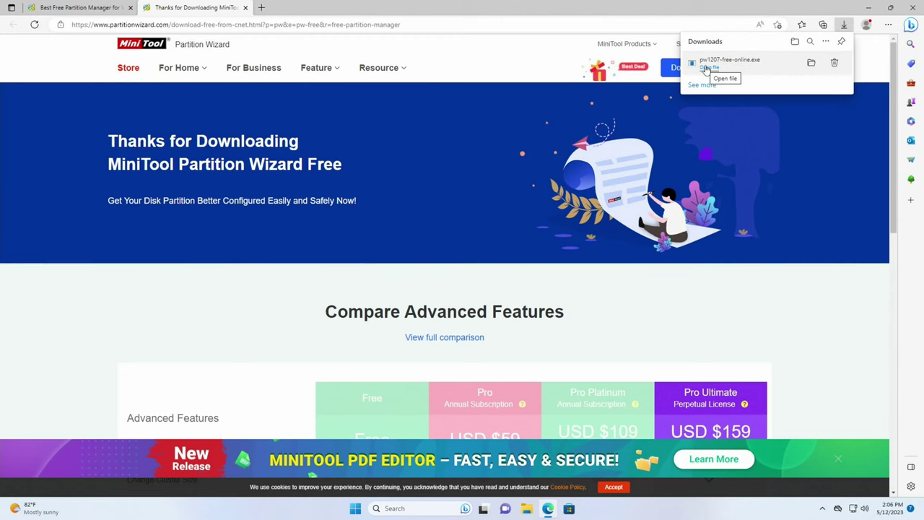
pyautogui.click(706, 68)
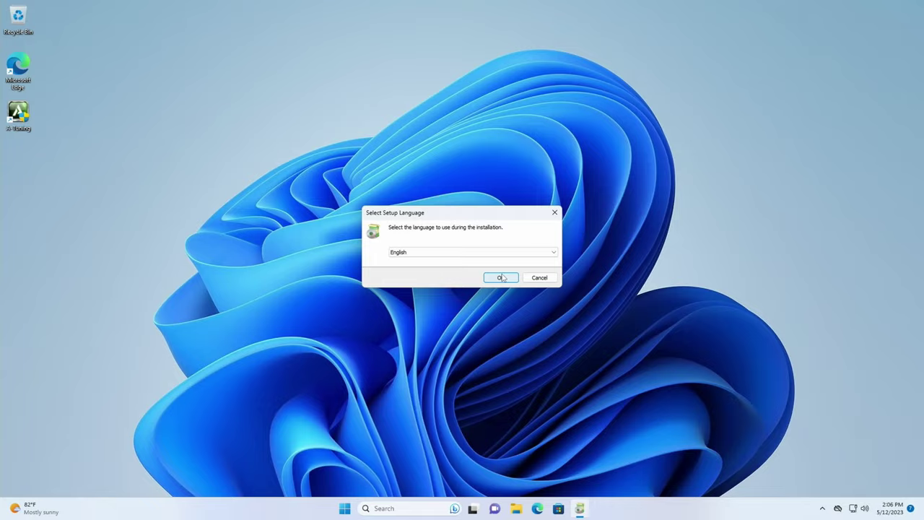
pyautogui.click(501, 278)
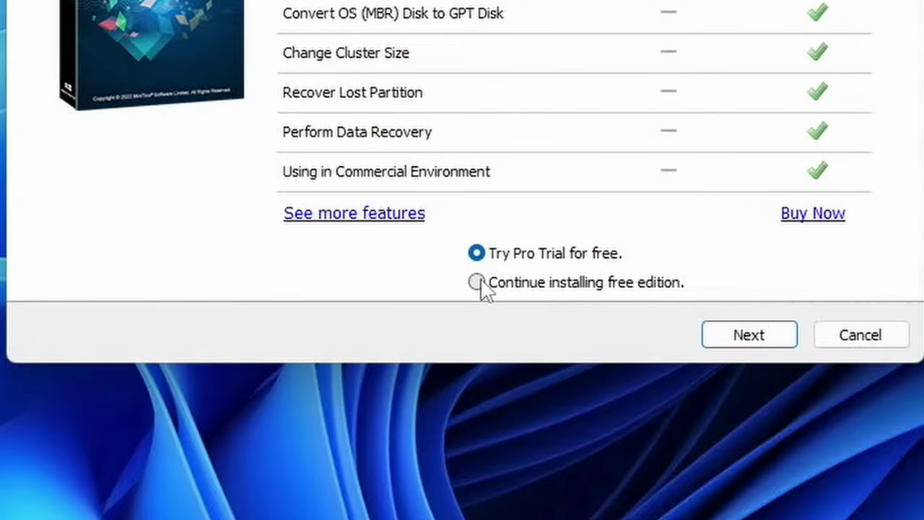
# Install the free edition of Partition Wizard 12.7 into the default folder and launch it
pyautogui.click(477, 282)
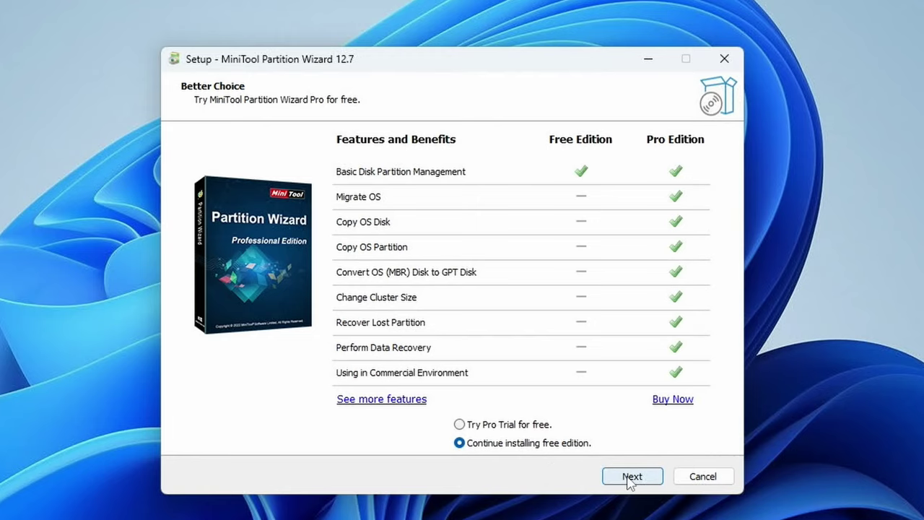
pyautogui.click(631, 476)
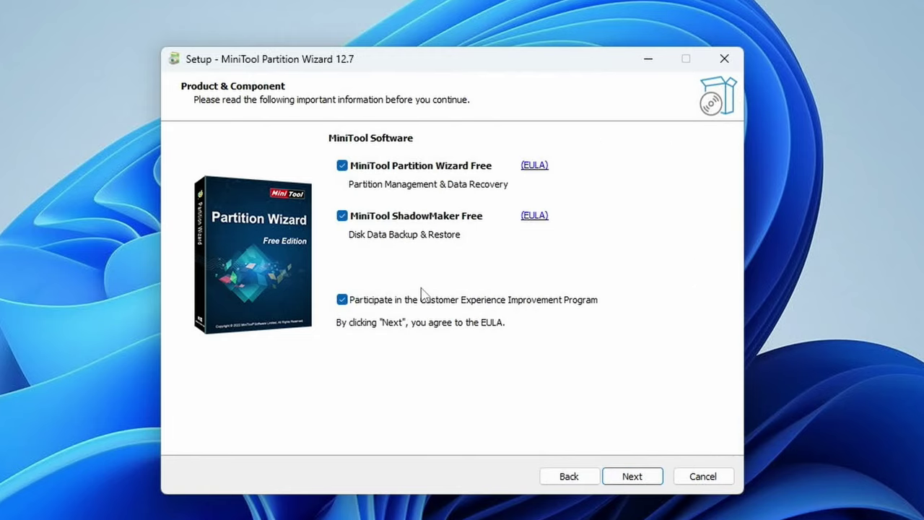
pyautogui.click(633, 475)
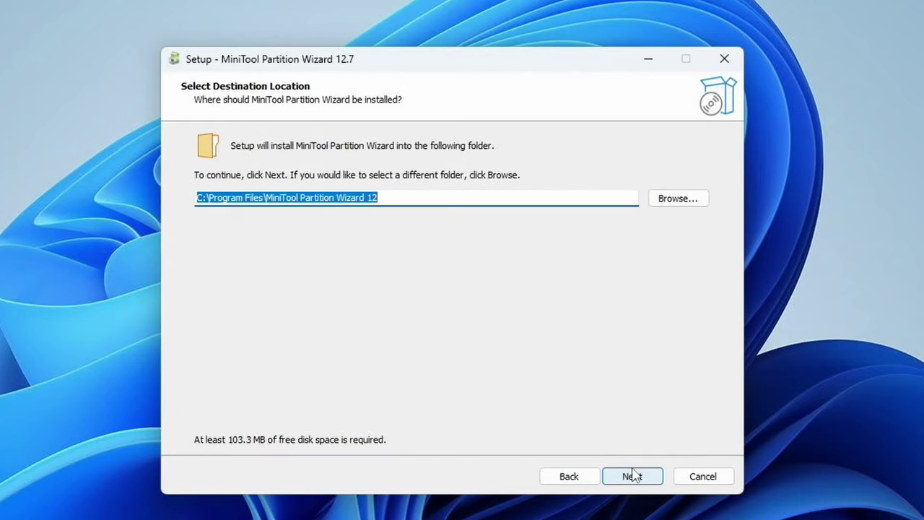
pyautogui.click(633, 475)
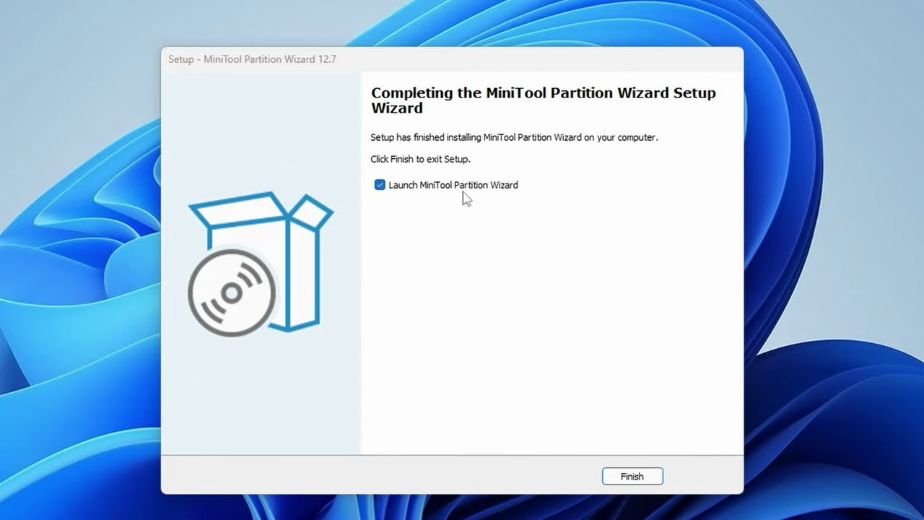
pyautogui.click(639, 479)
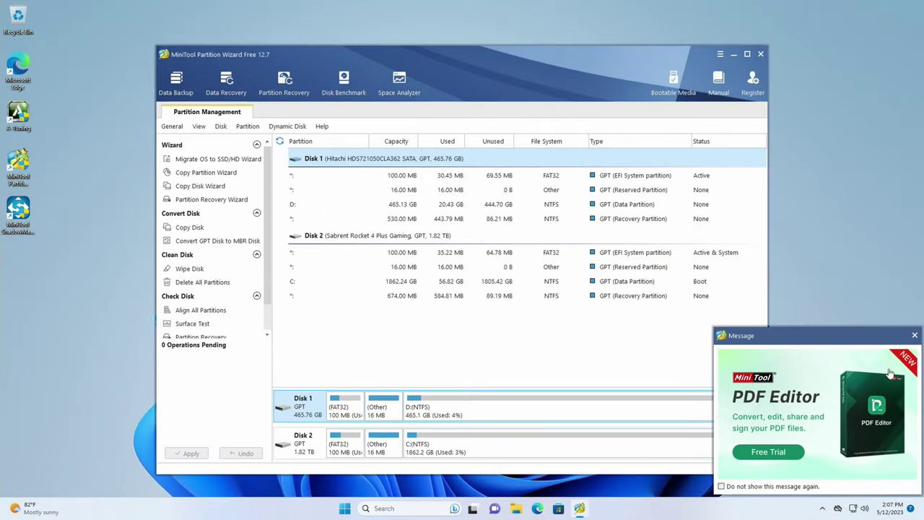
# Dismiss the PDF Editor promotion and inspect Disk 2 (Sabrent) and Disk 1 (Hitachi)
pyautogui.click(914, 335)
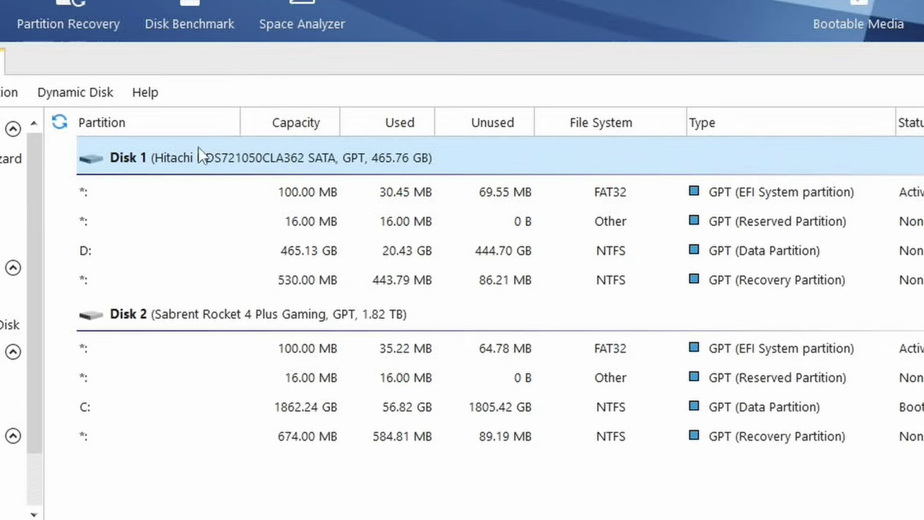
pyautogui.click(180, 324)
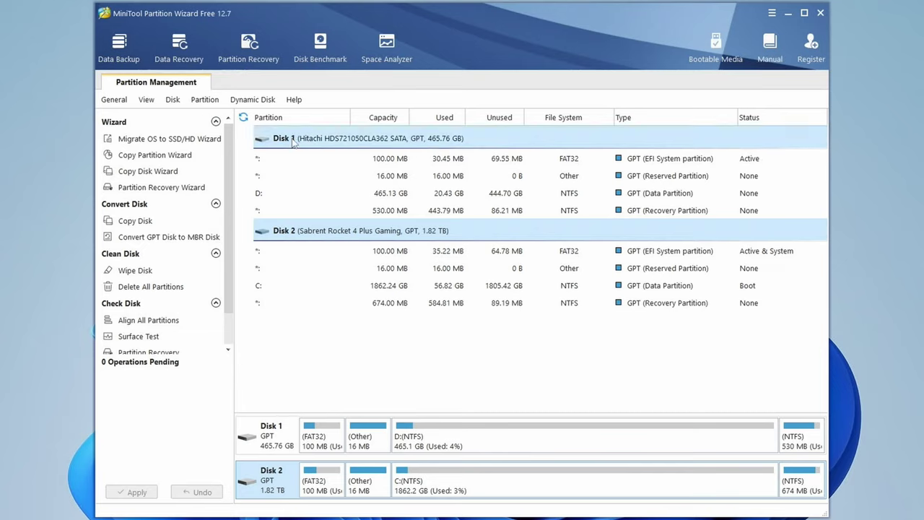
pyautogui.click(309, 142)
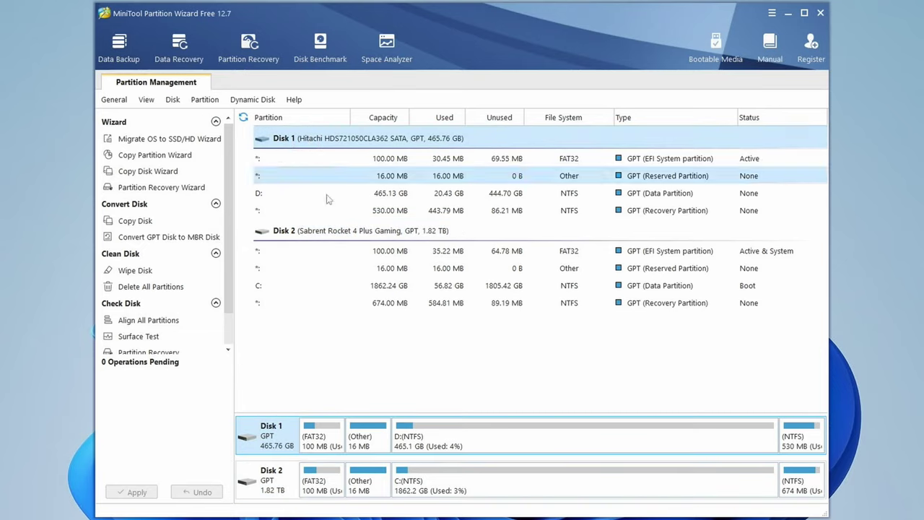
# Delete all partitions on the Hitachi Disk 1 and apply the change
pyautogui.rightClick(305, 142)
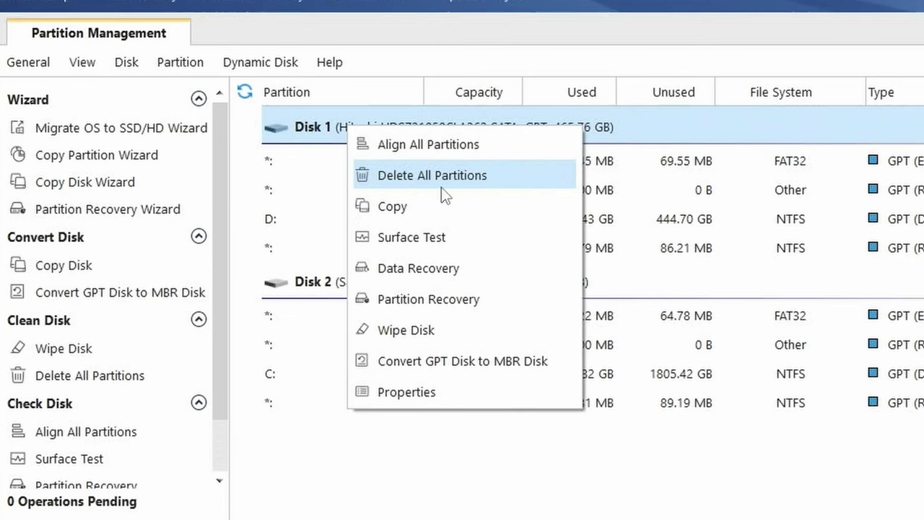
pyautogui.click(441, 189)
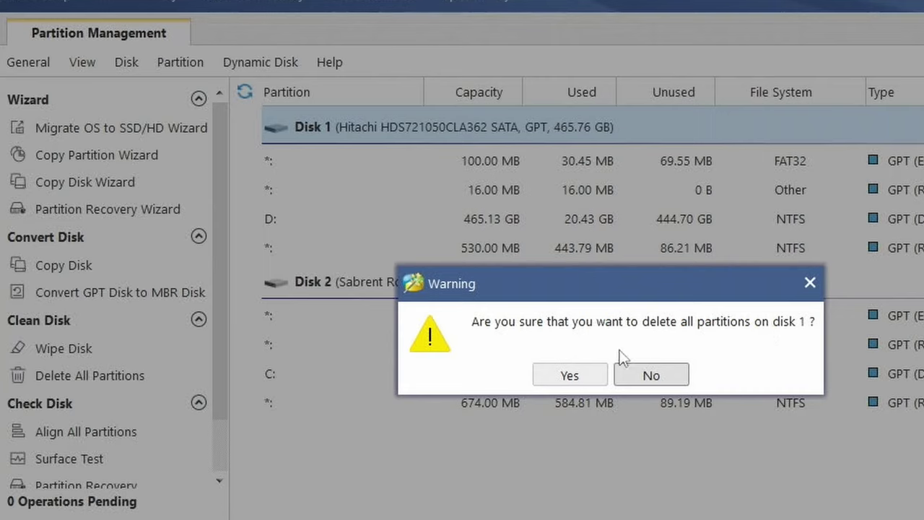
pyautogui.click(568, 376)
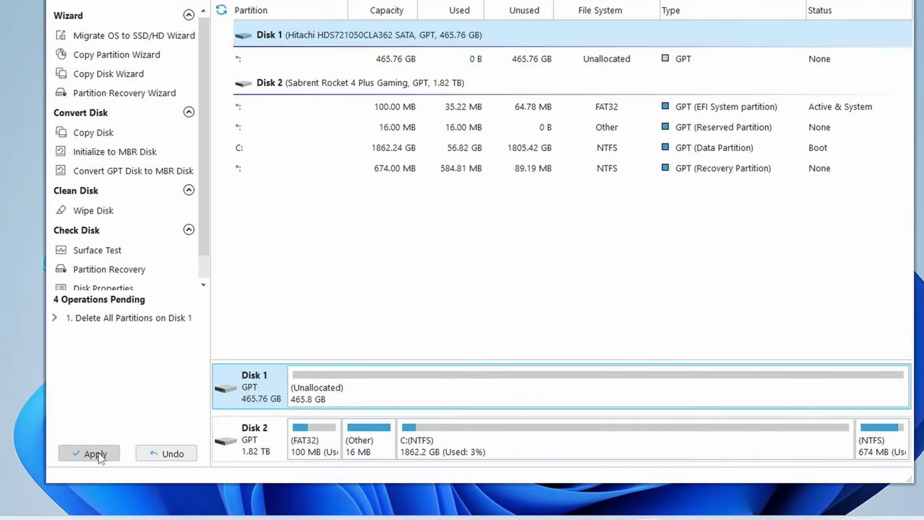
pyautogui.click(192, 454)
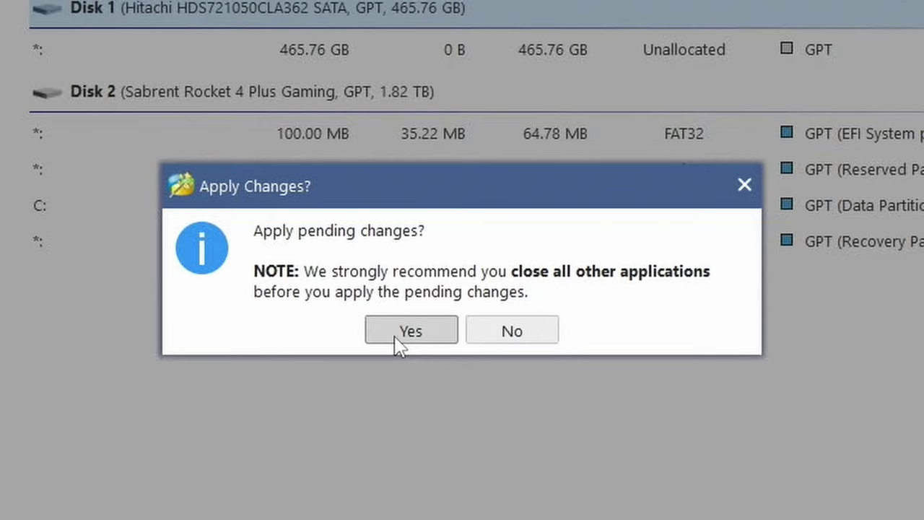
pyautogui.click(443, 222)
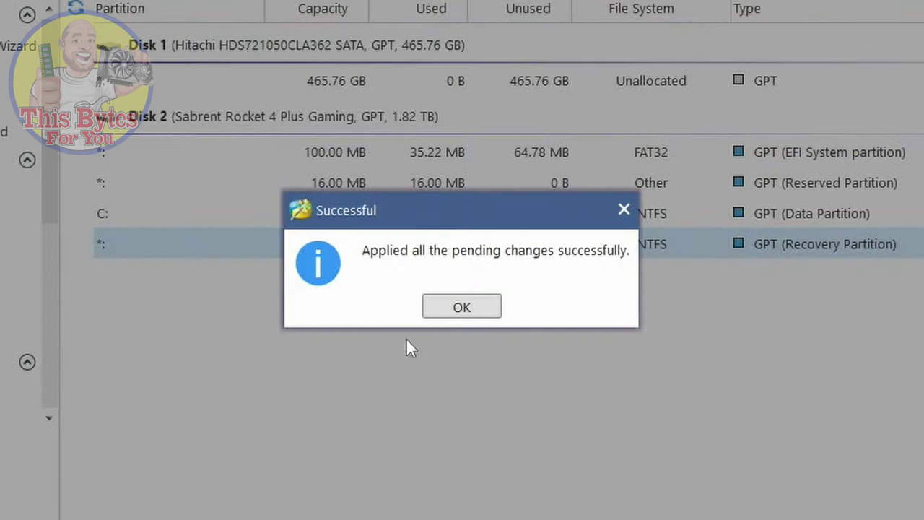
pyautogui.click(460, 309)
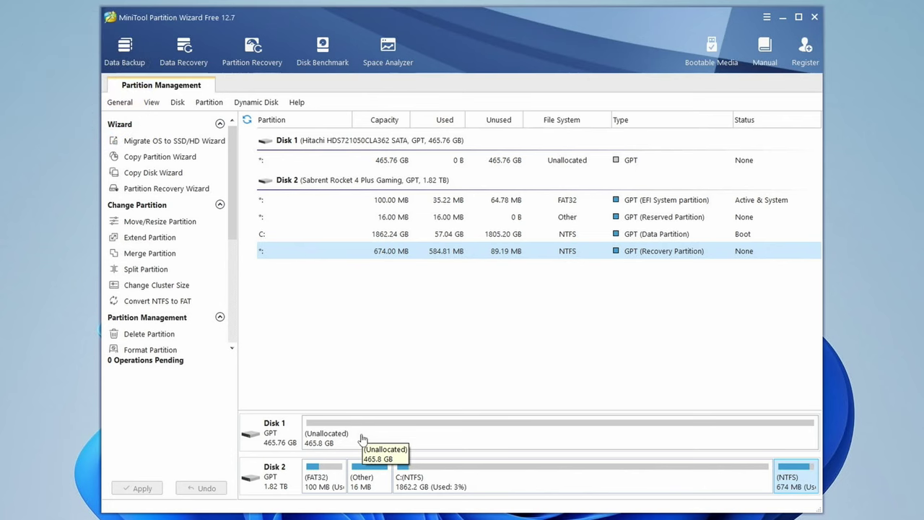
# Create a partition labelled 'Old Drive' in Disk 1's unallocated space and apply it
pyautogui.rightClick(324, 436)
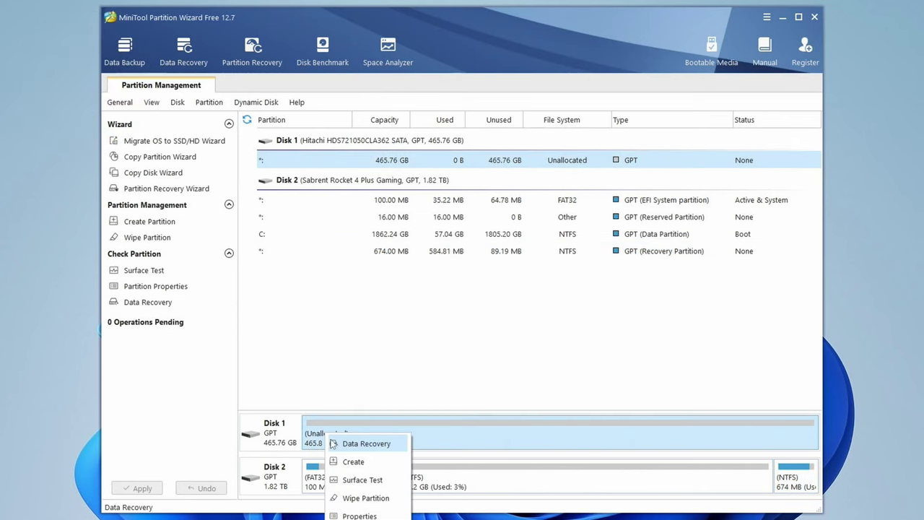
pyautogui.click(339, 461)
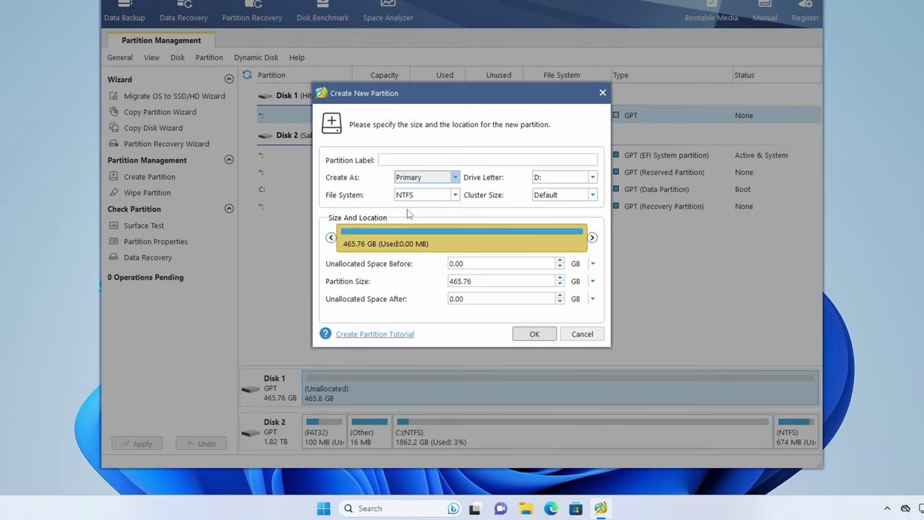
pyautogui.write('Old Drive')
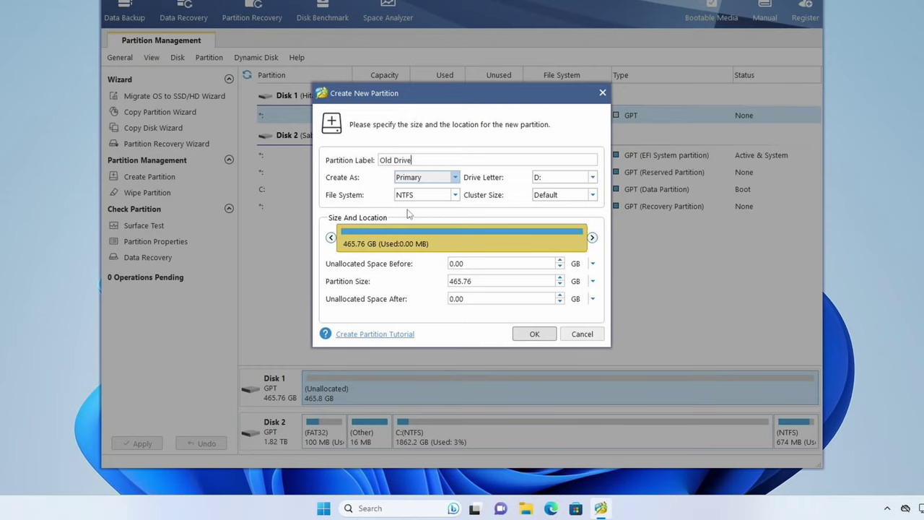
pyautogui.click(534, 334)
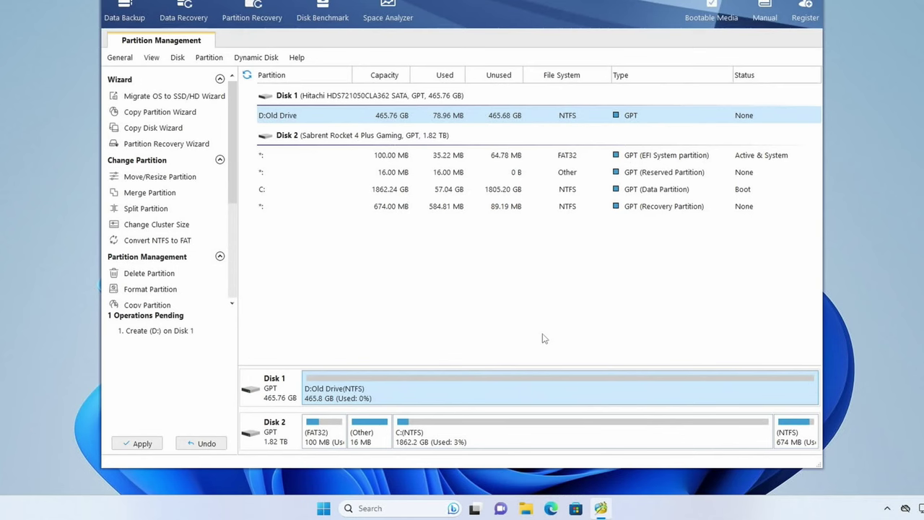
pyautogui.click(143, 443)
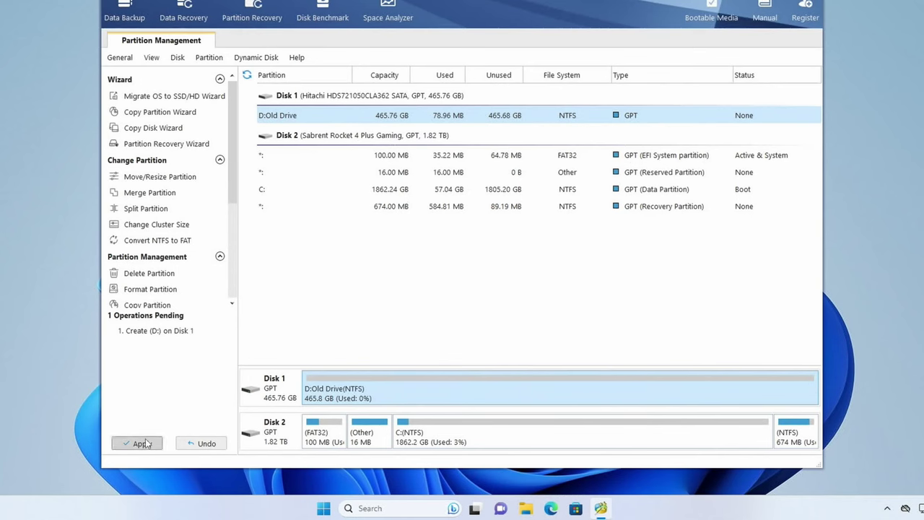
pyautogui.click(437, 248)
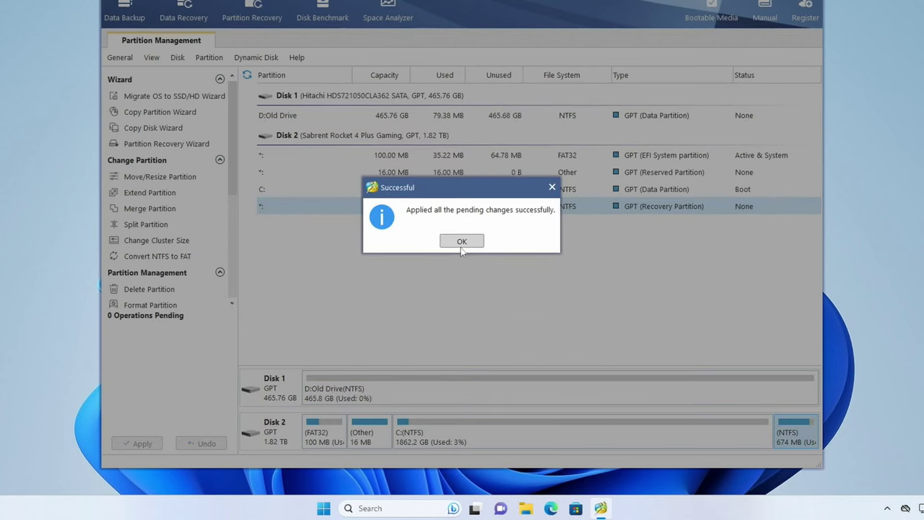
pyautogui.click(461, 241)
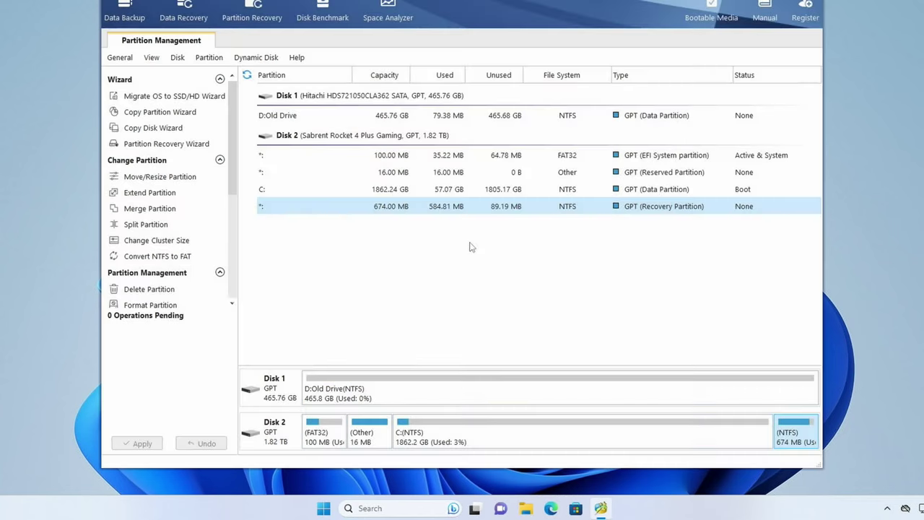
pyautogui.click(521, 508)
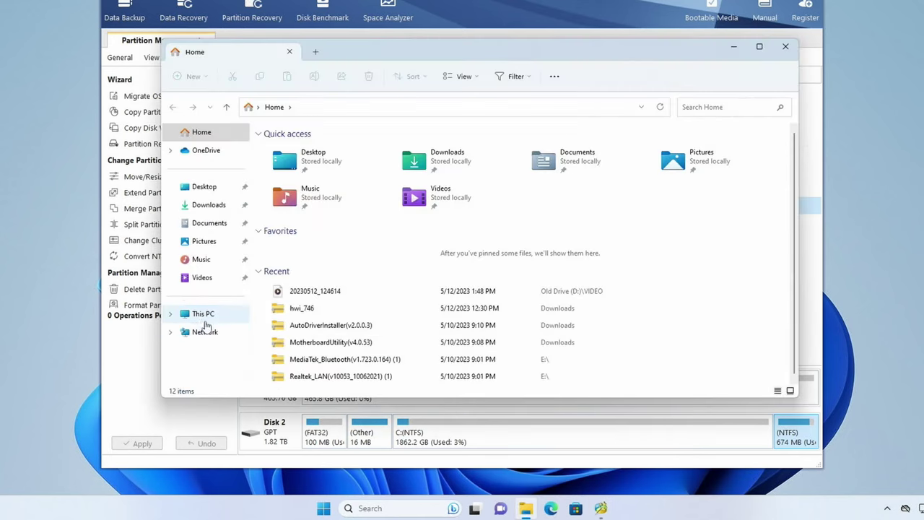
pyautogui.click(203, 316)
pyautogui.click(460, 152)
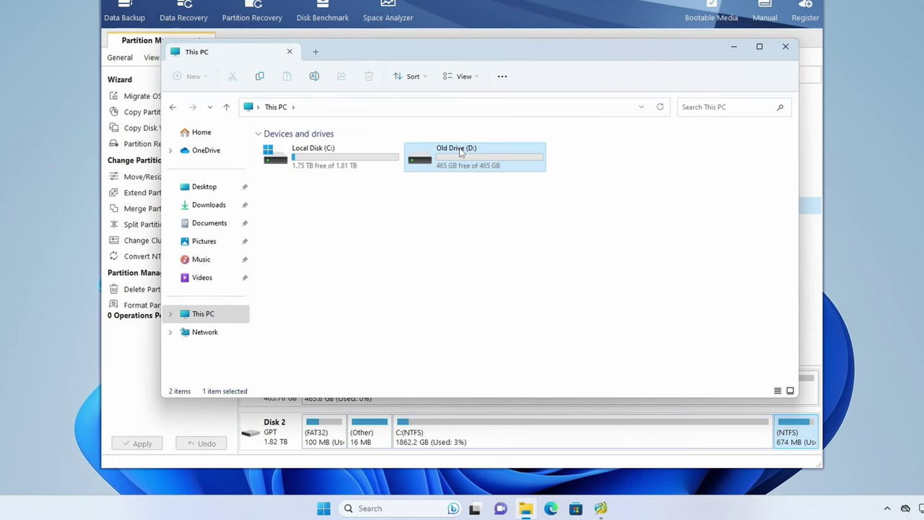
pyautogui.click(785, 46)
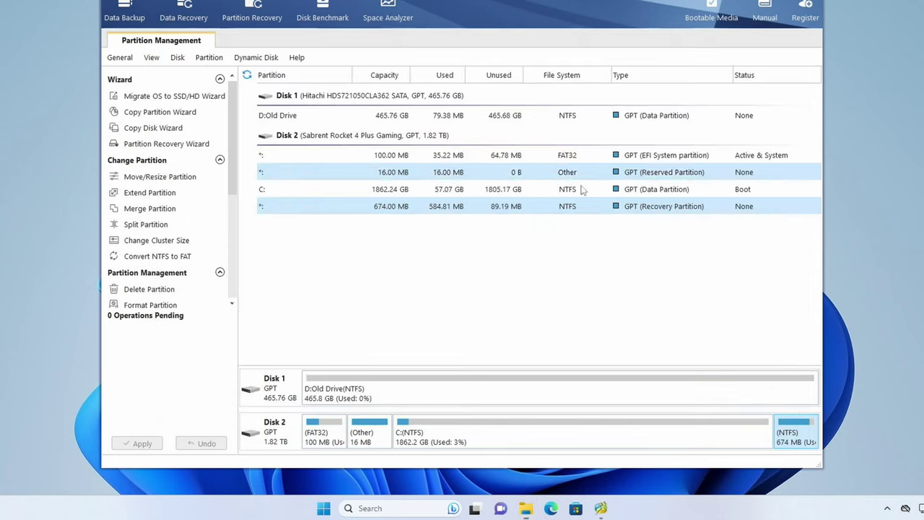
# Split Old Drive into a 96.21 GB D: and a 369.55 GB E:
pyautogui.rightClick(400, 390)
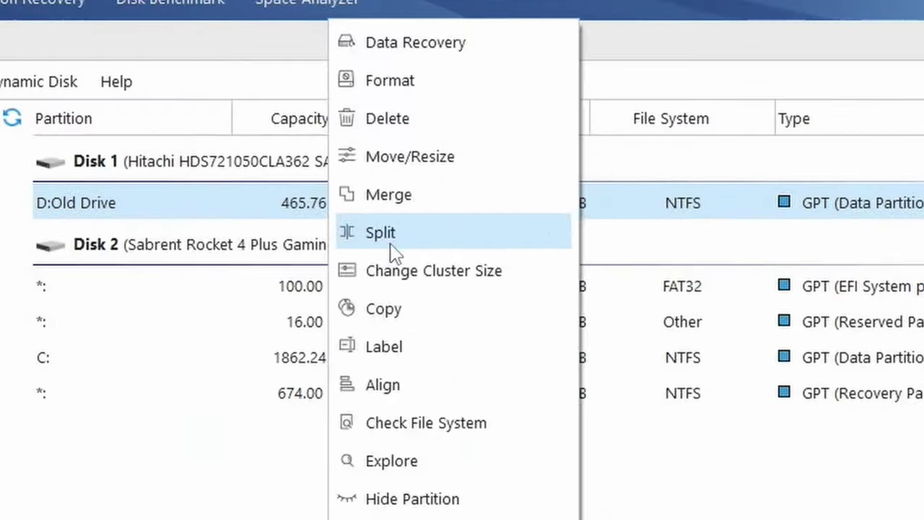
pyautogui.click(390, 244)
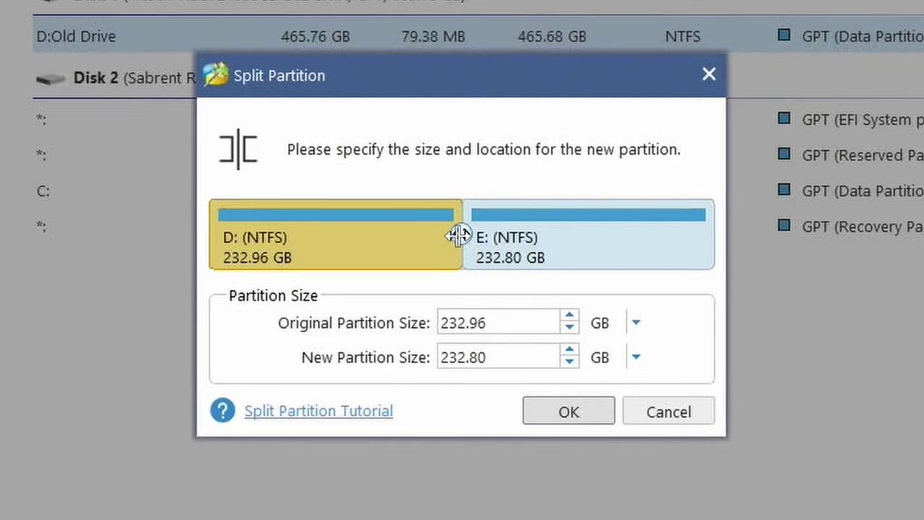
pyautogui.moveTo(459, 234); pyautogui.dragTo(314, 233)
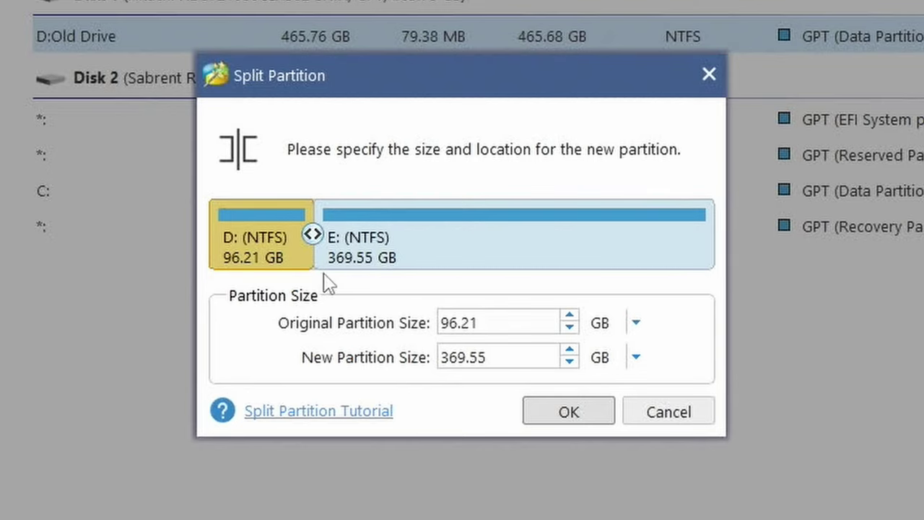
pyautogui.click(603, 415)
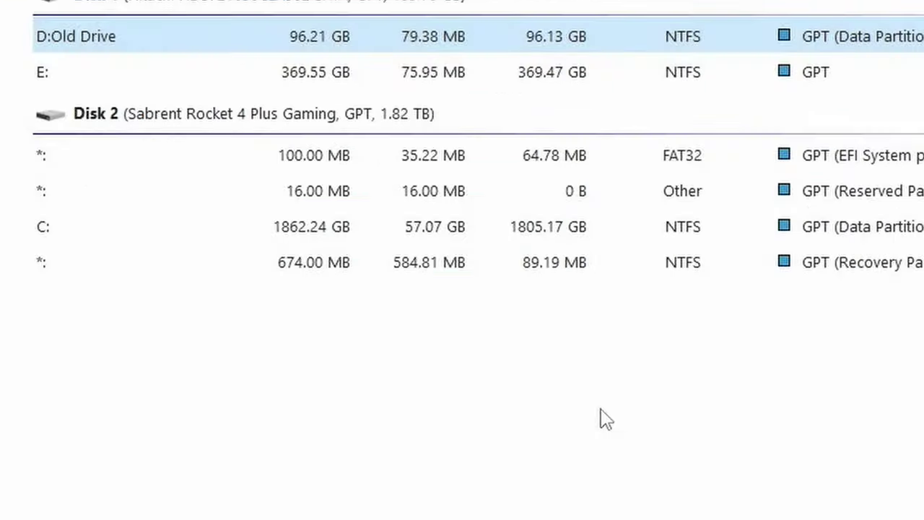
# Split E: into 261.11 GB E: and 108.43 GB F:, then apply both splits
pyautogui.rightClick(583, 444)
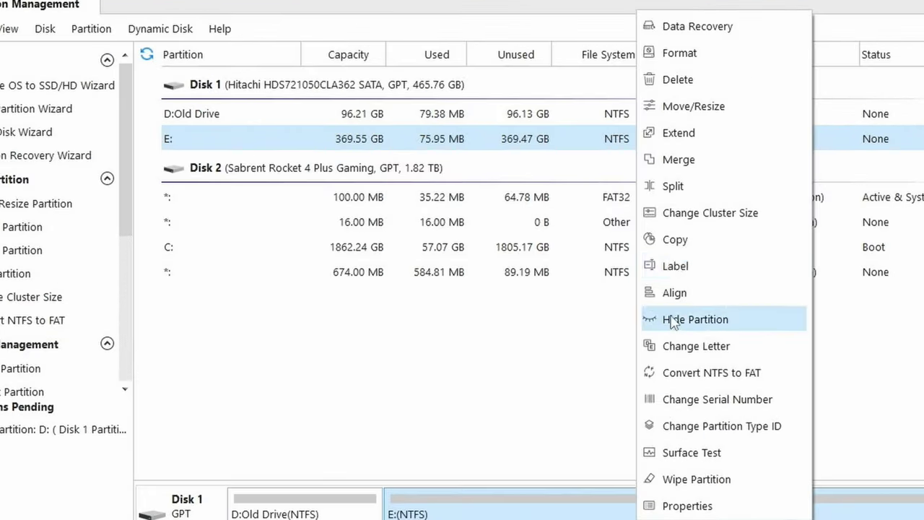
pyautogui.click(634, 208)
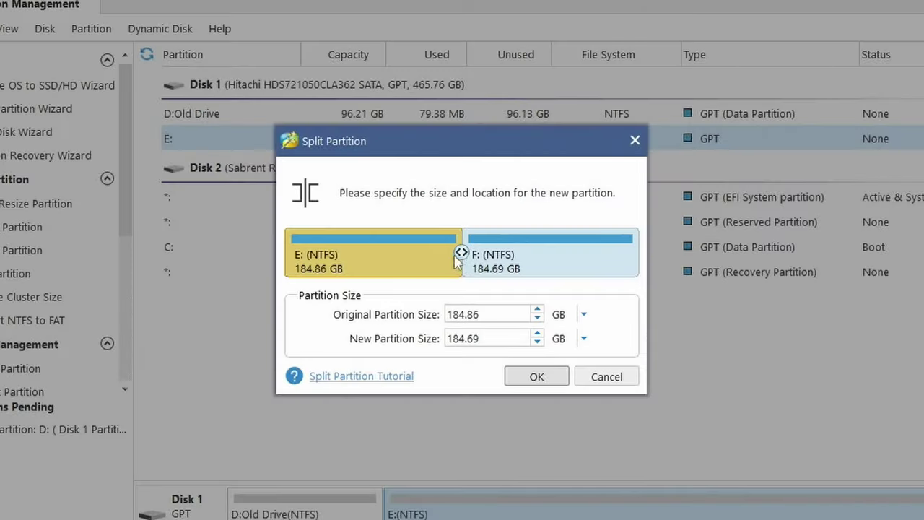
pyautogui.moveTo(462, 252); pyautogui.dragTo(535, 252)
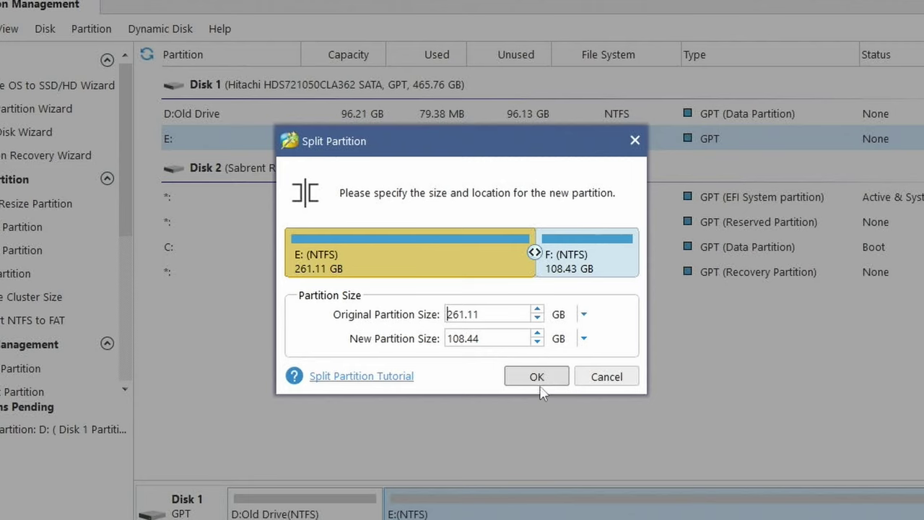
pyautogui.click(556, 378)
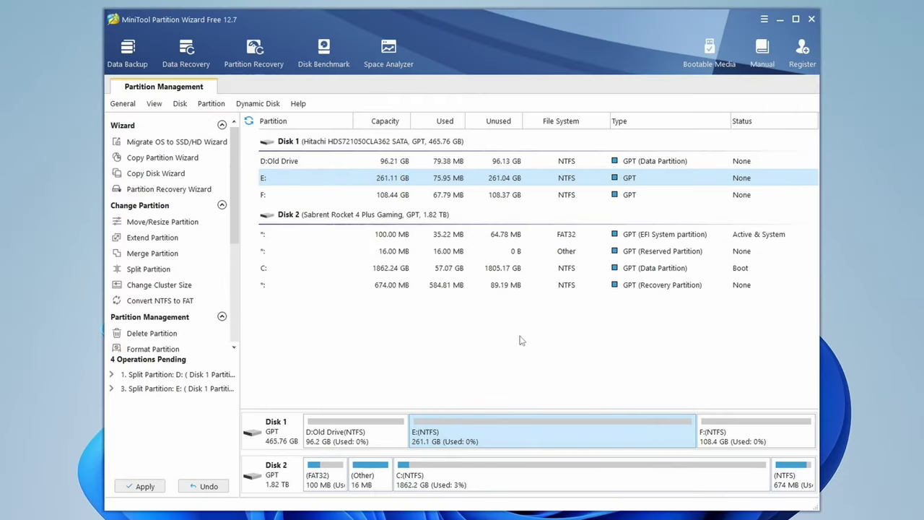
pyautogui.click(158, 486)
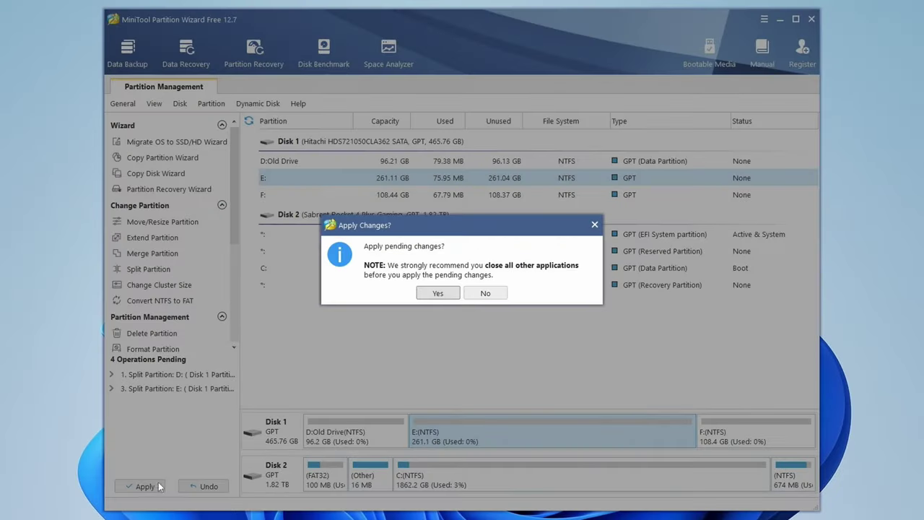
pyautogui.click(438, 293)
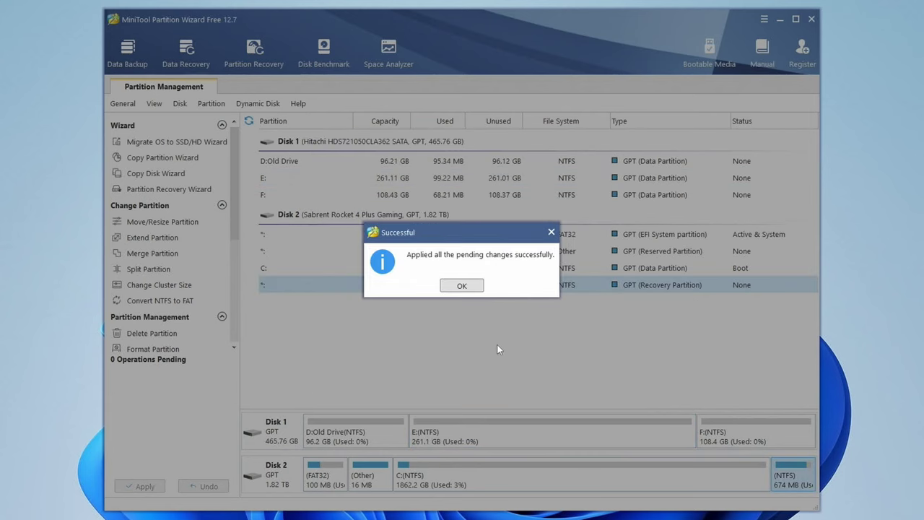
pyautogui.click(465, 287)
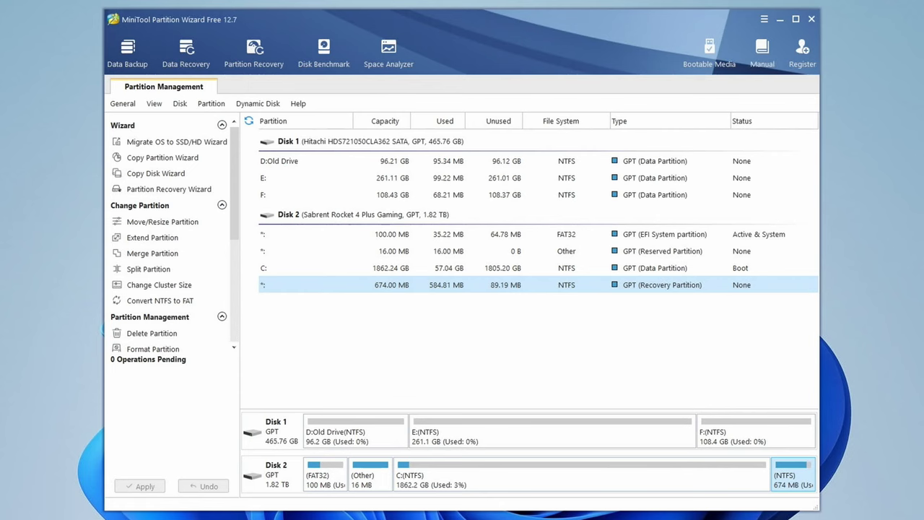
pyautogui.press('super+e')
# Check Old Drive (D:) and the new Local Disks E: and F: under This PC, then close File Explorer
pyautogui.click(229, 361)
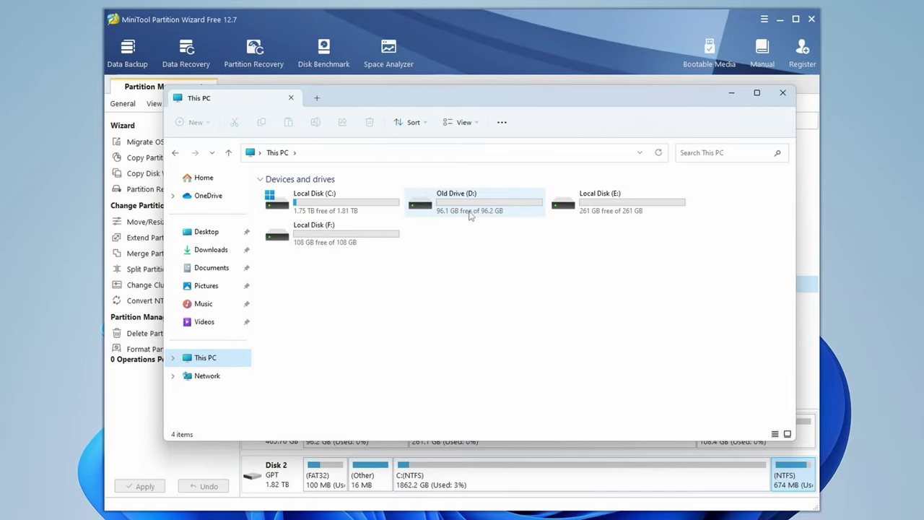
pyautogui.click(468, 215)
pyautogui.click(612, 220)
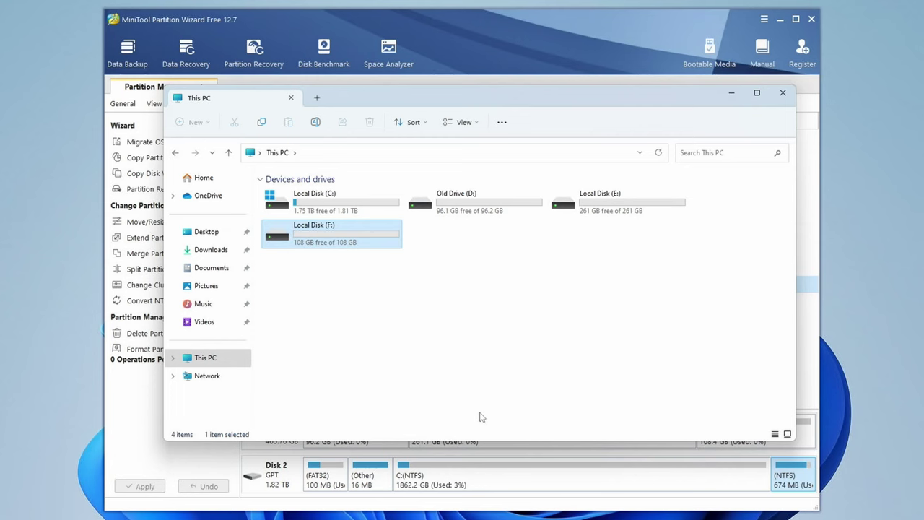
pyautogui.click(783, 92)
# Quit Partition Wizard and launch Command Prompt as administrator from a Start search for cmd
pyautogui.click(811, 20)
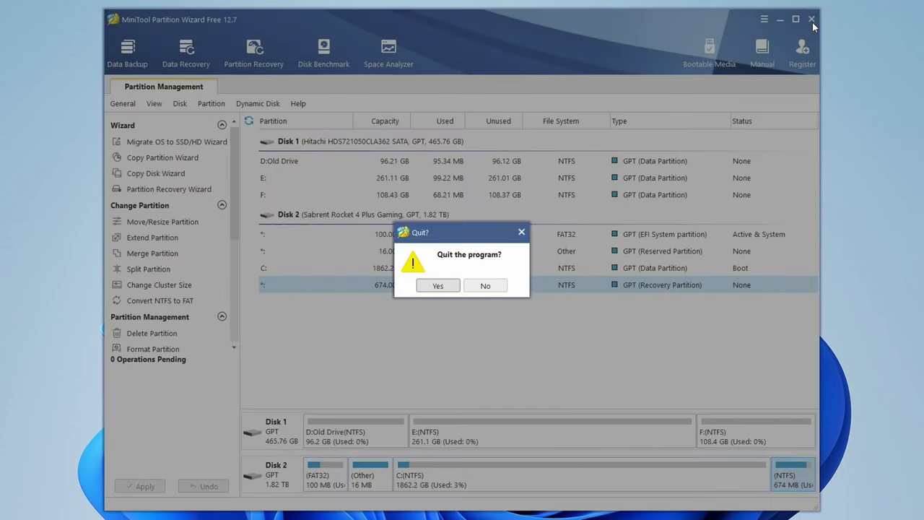
pyautogui.click(438, 286)
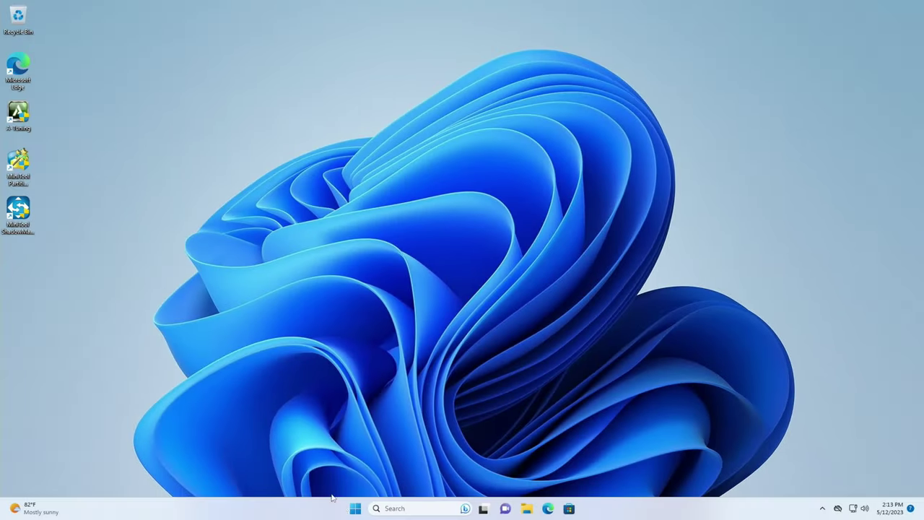
pyautogui.click(355, 509)
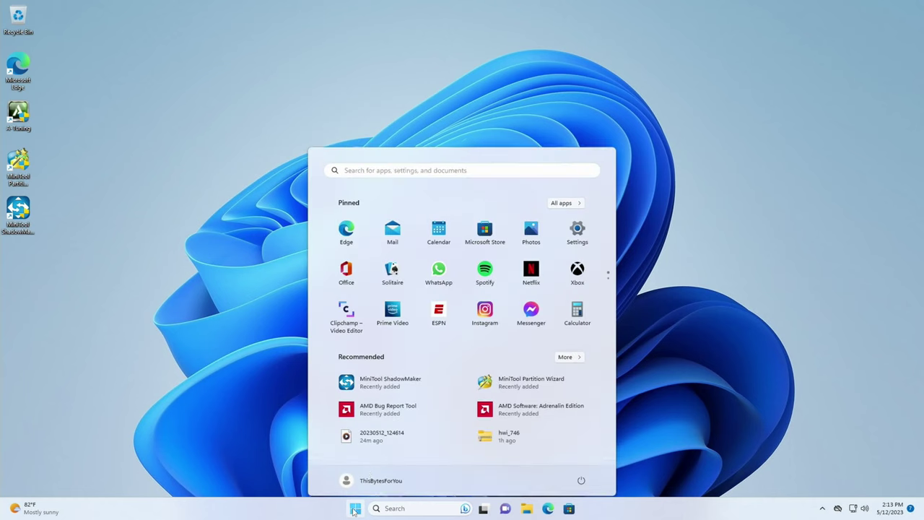
pyautogui.write('cmd')
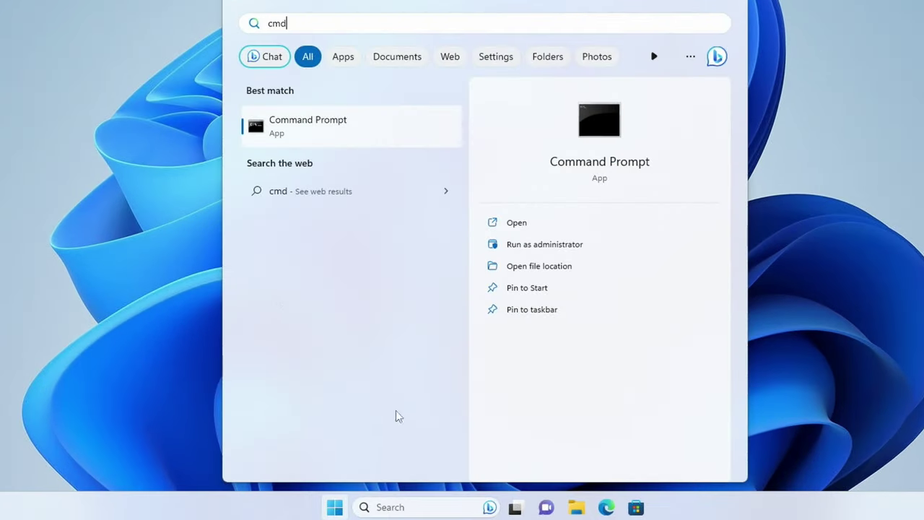
pyautogui.rightClick(301, 144)
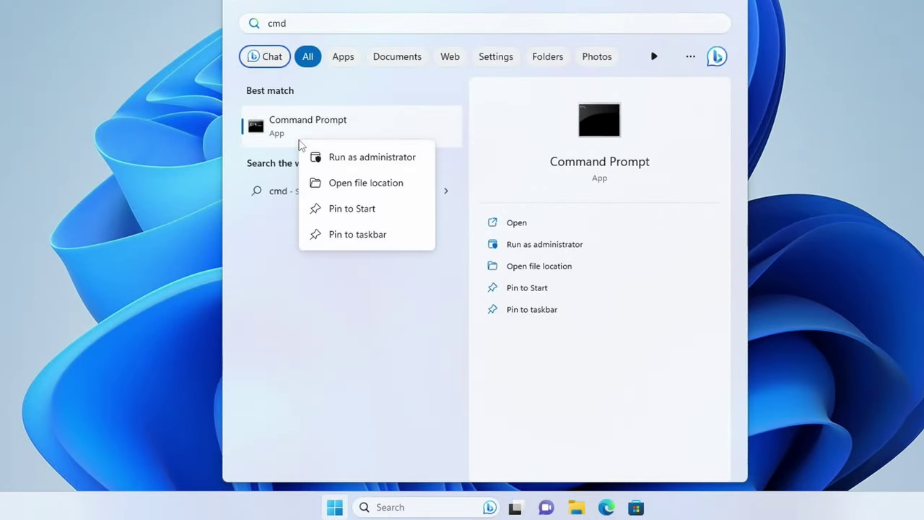
pyautogui.click(325, 164)
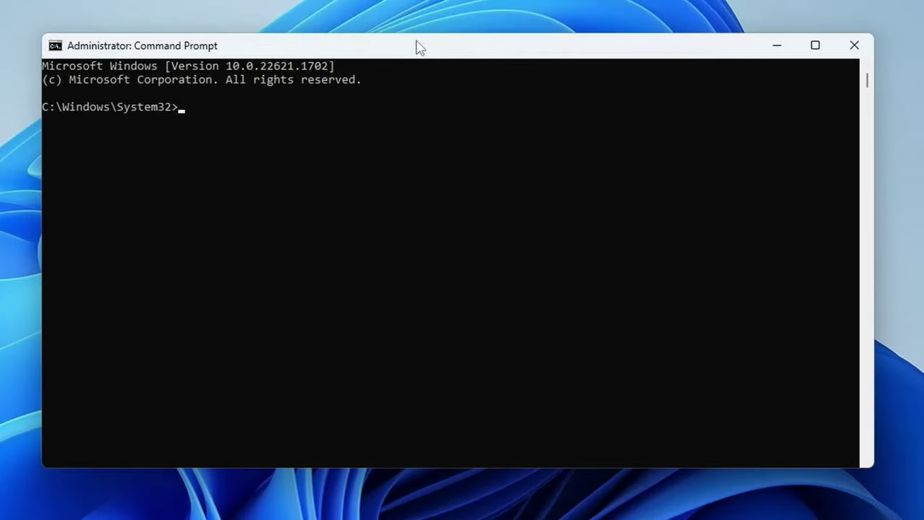
# Use diskpart to list disks, select disk 0 and clean it, then exit and close the console
pyautogui.write('diskpart')
pyautogui.press('Return')
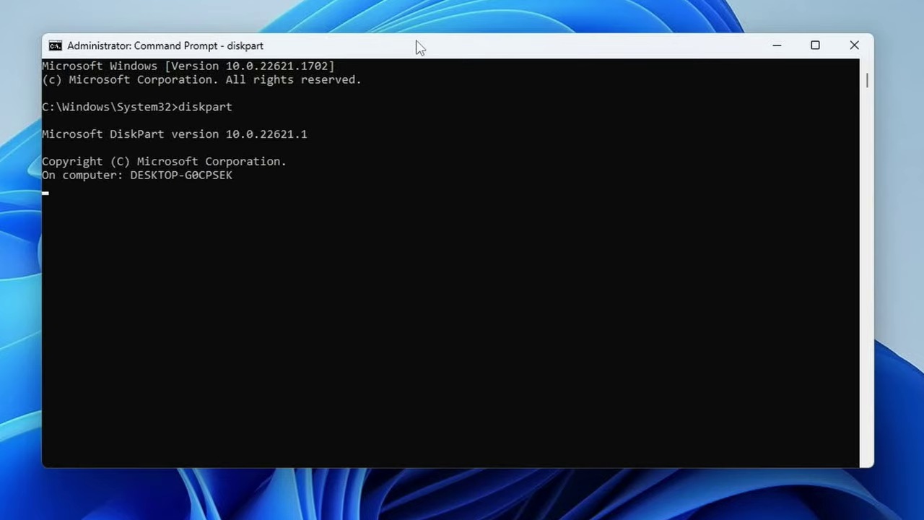
pyautogui.write('list')
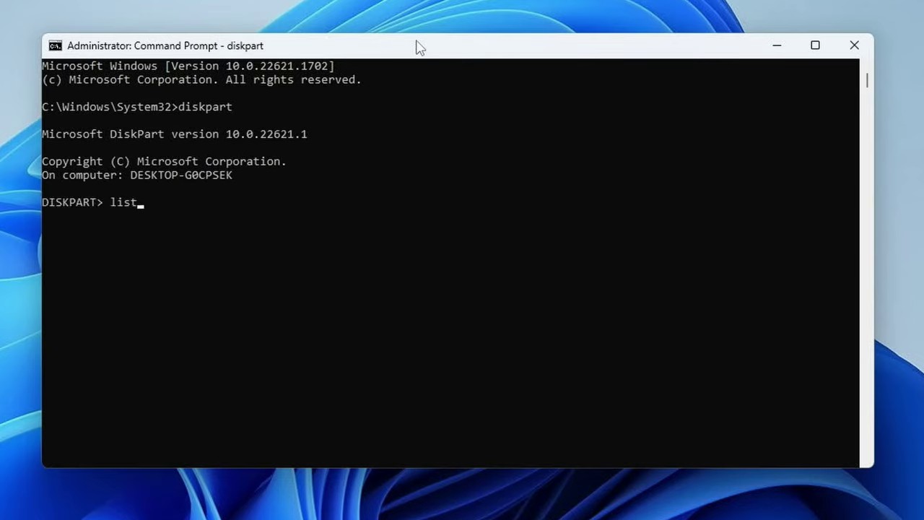
pyautogui.write(' disk')
pyautogui.press('Return')
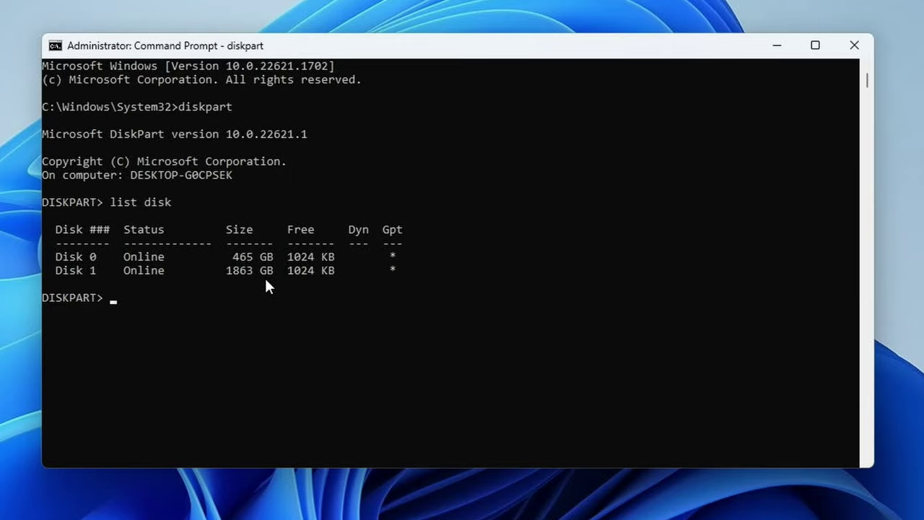
pyautogui.write('select disk 0')
pyautogui.press('Return')
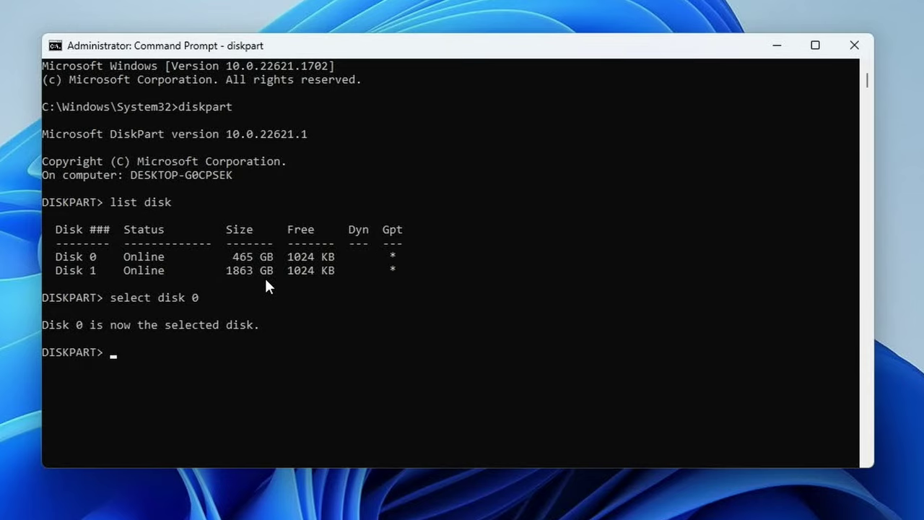
pyautogui.write('cl')
pyautogui.write('ea')
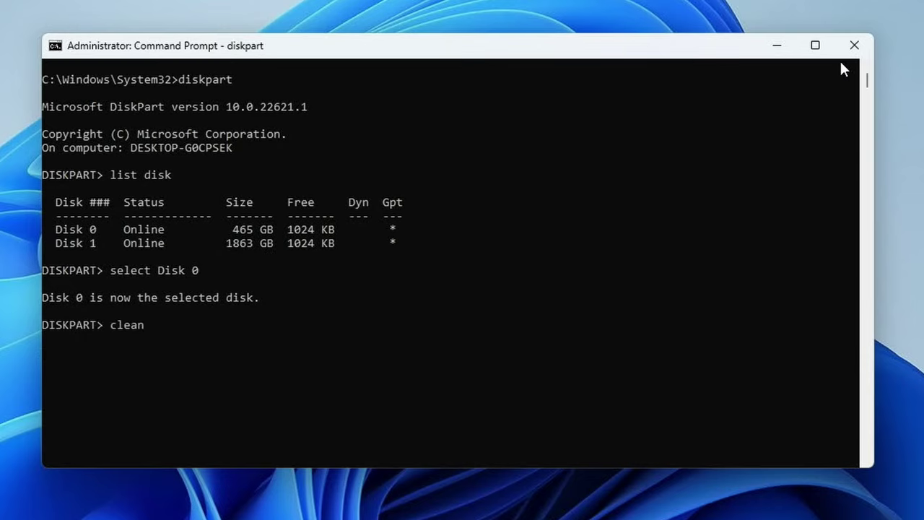
pyautogui.write('n')
pyautogui.press('Return')
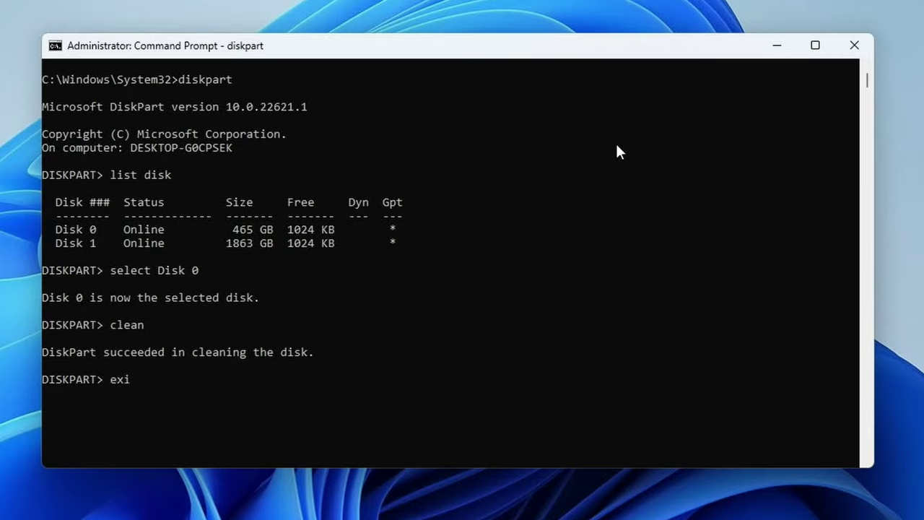
pyautogui.press('Return')
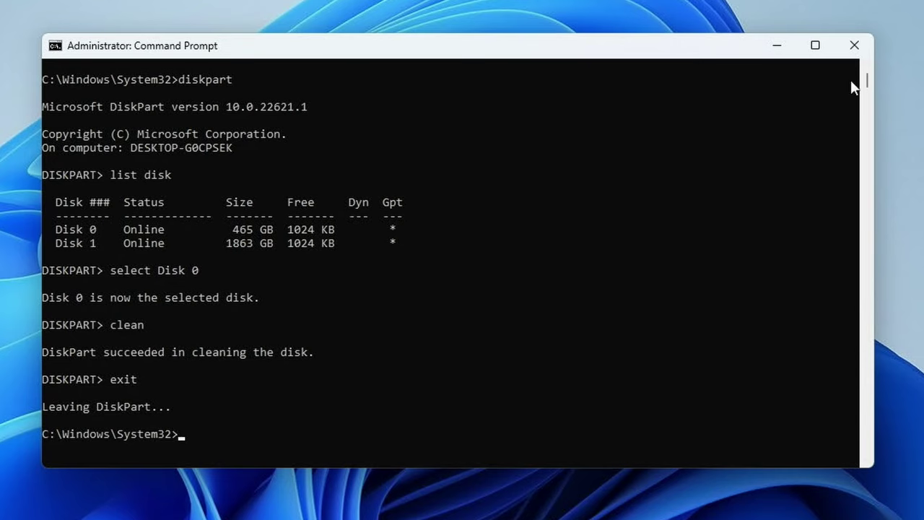
pyautogui.click(854, 46)
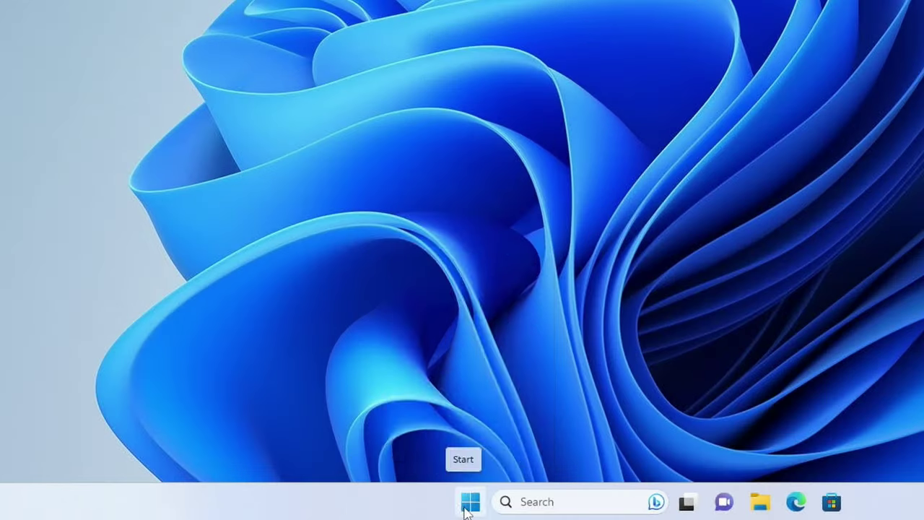
# Initialize Disk 0 as GPT in Disk Management and start a New Simple Volume on its unallocated space
pyautogui.rightClick(354, 508)
pyautogui.click(446, 198)
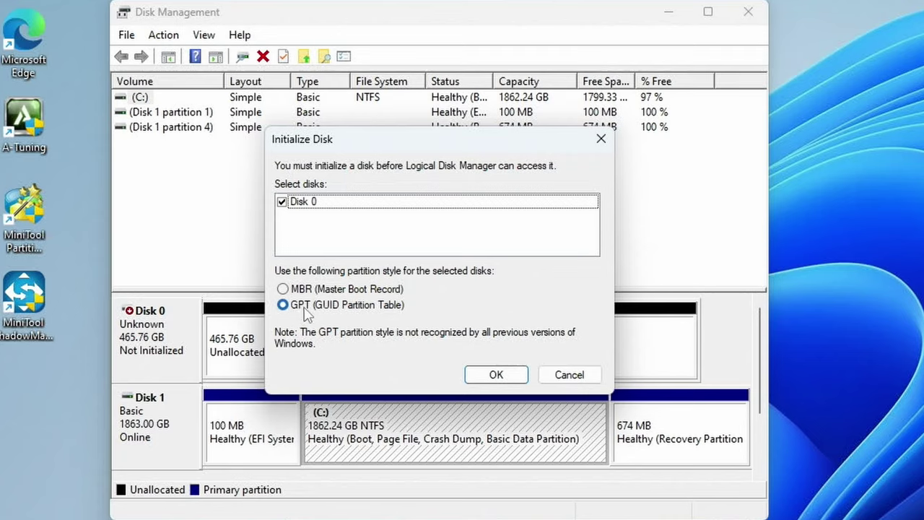
pyautogui.click(494, 375)
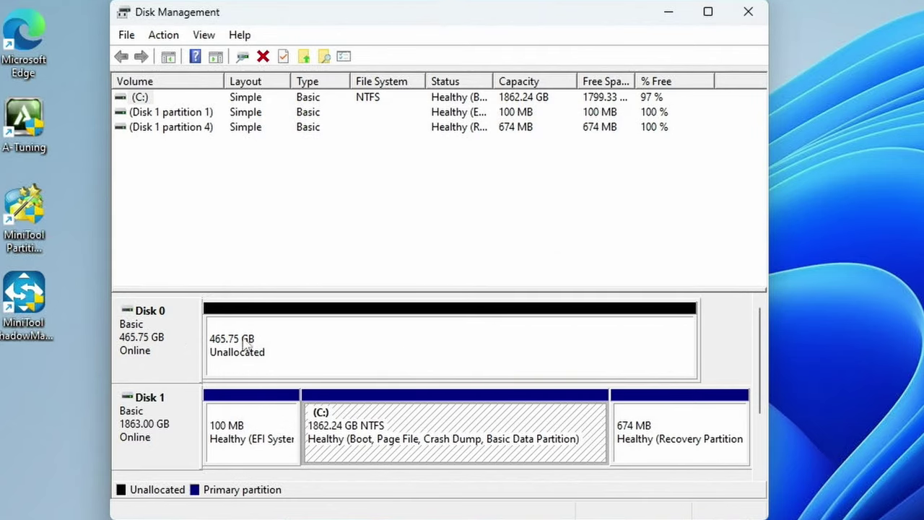
pyautogui.rightClick(315, 350)
pyautogui.click(366, 355)
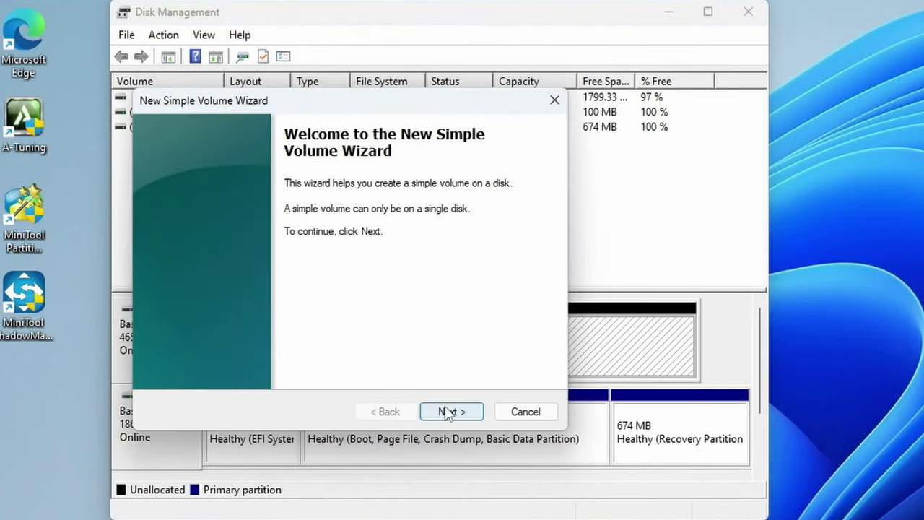
pyautogui.click(449, 411)
# Create a full-size 465.75 GB NTFS volume D: labelled 'Older Drive 2' with quick format
pyautogui.click(448, 410)
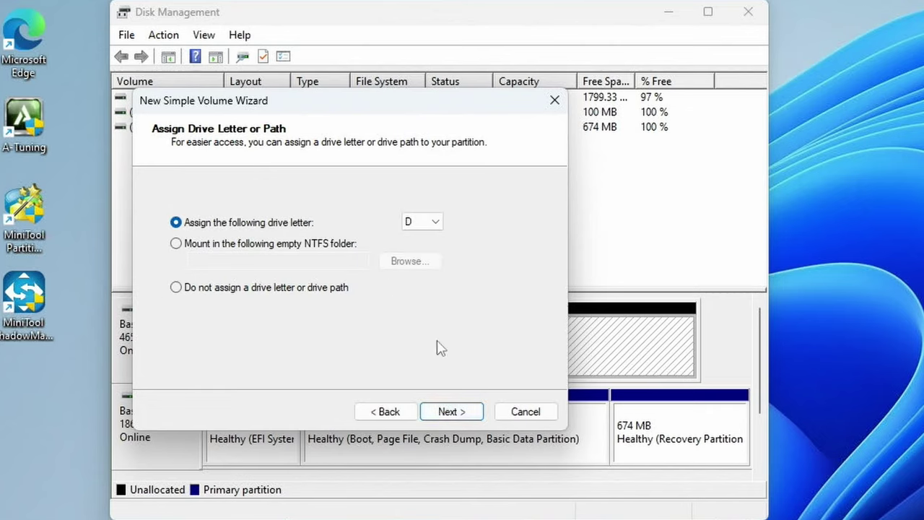
pyautogui.click(448, 410)
pyautogui.moveTo(398, 306); pyautogui.dragTo(338, 326)
pyautogui.write('Older Driver 23')
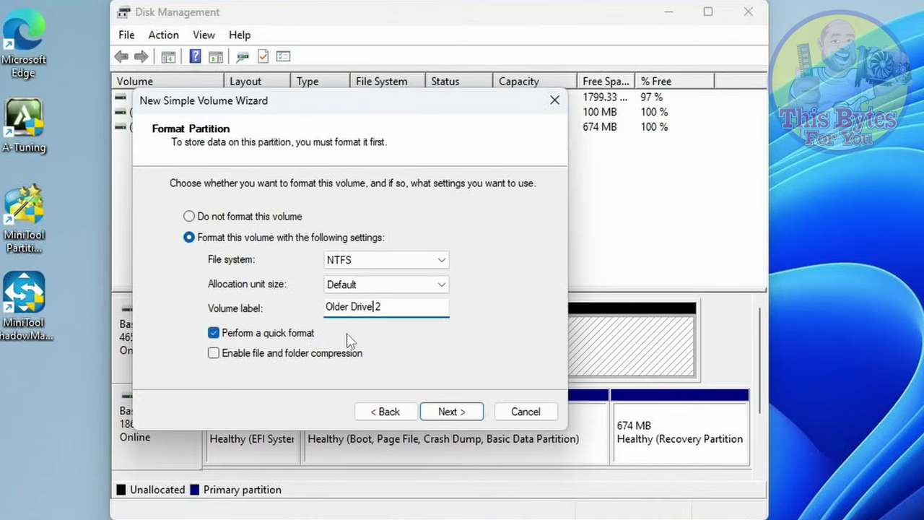
pyautogui.click(463, 411)
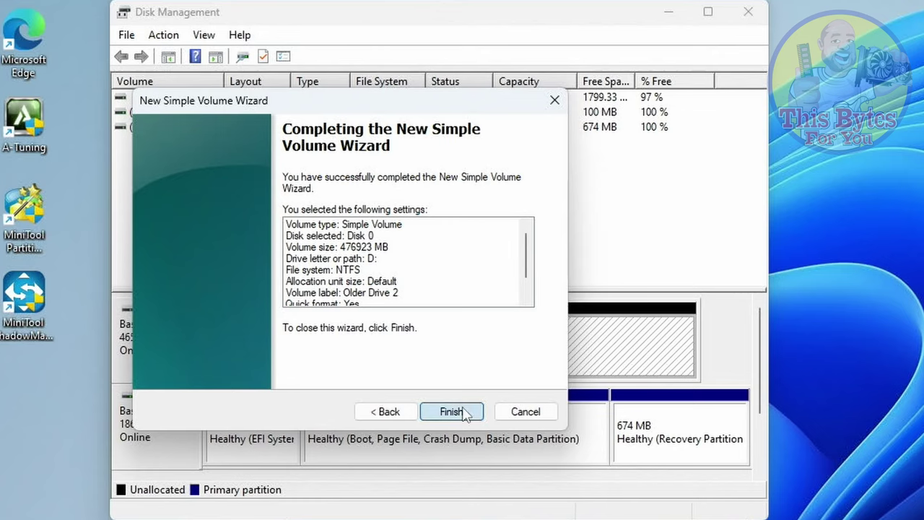
pyautogui.click(464, 412)
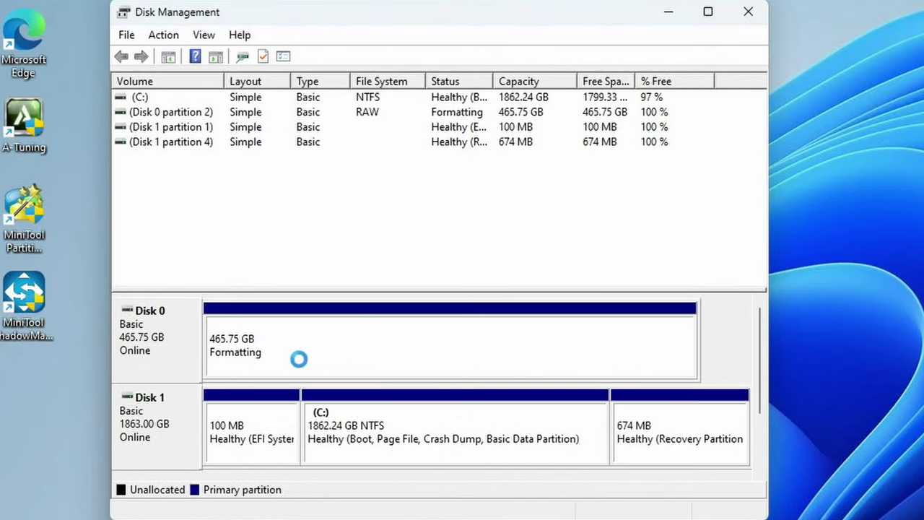